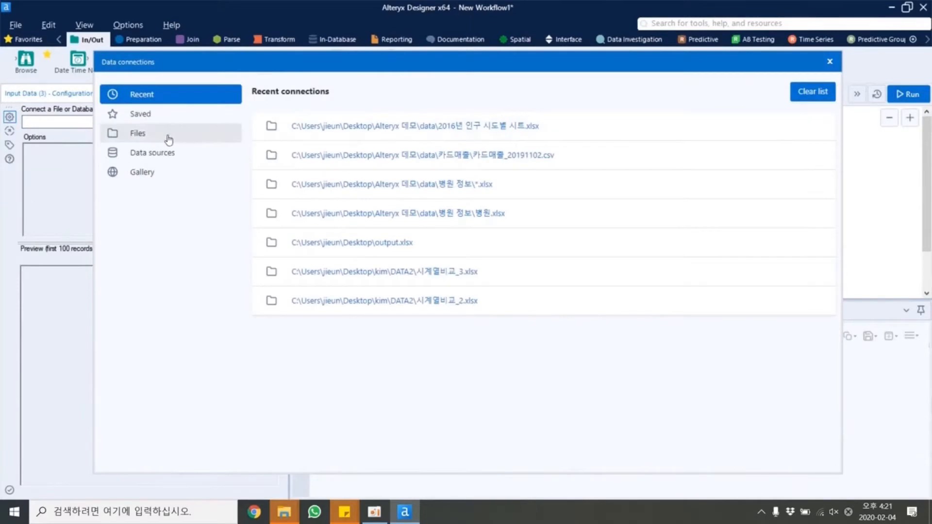
- Connect the Input Data tool to Sheet0 of the 병원 workbook in the 병원 정보 folder
left_click(156, 141)
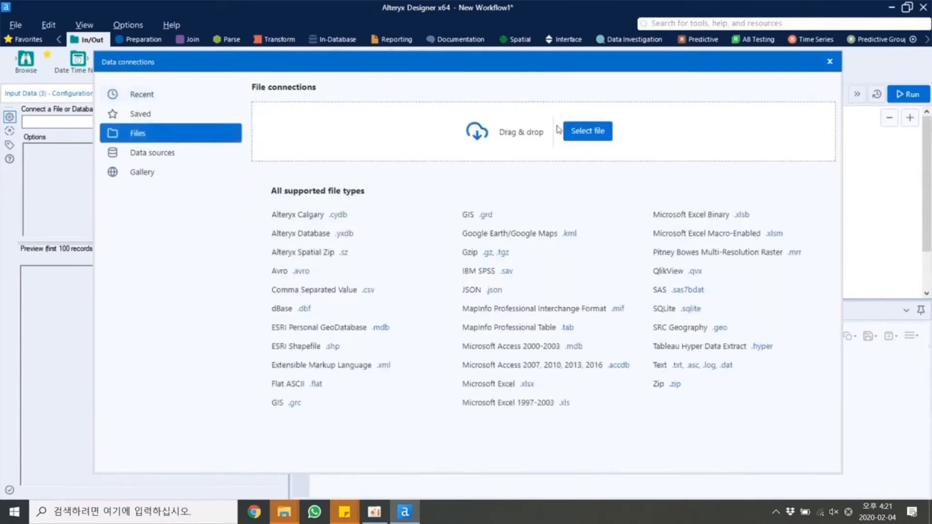
left_click(594, 131)
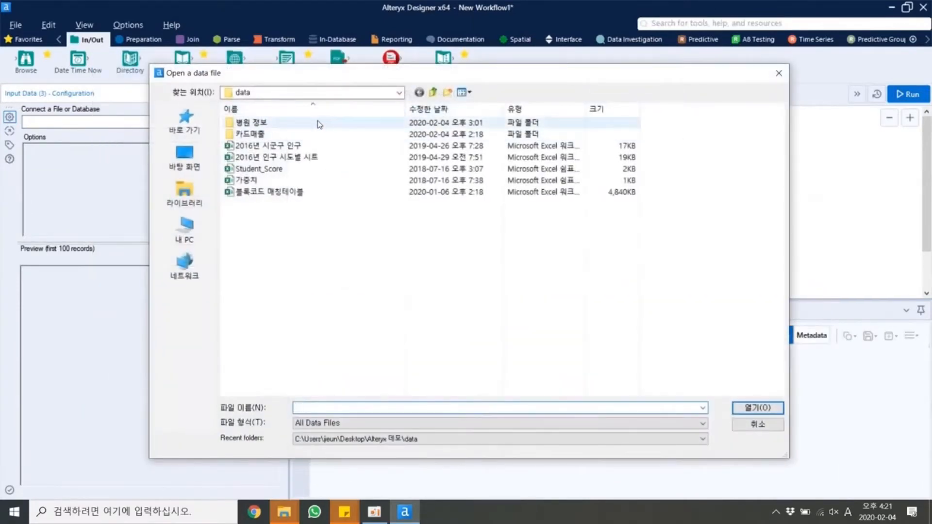
double_click(318, 124)
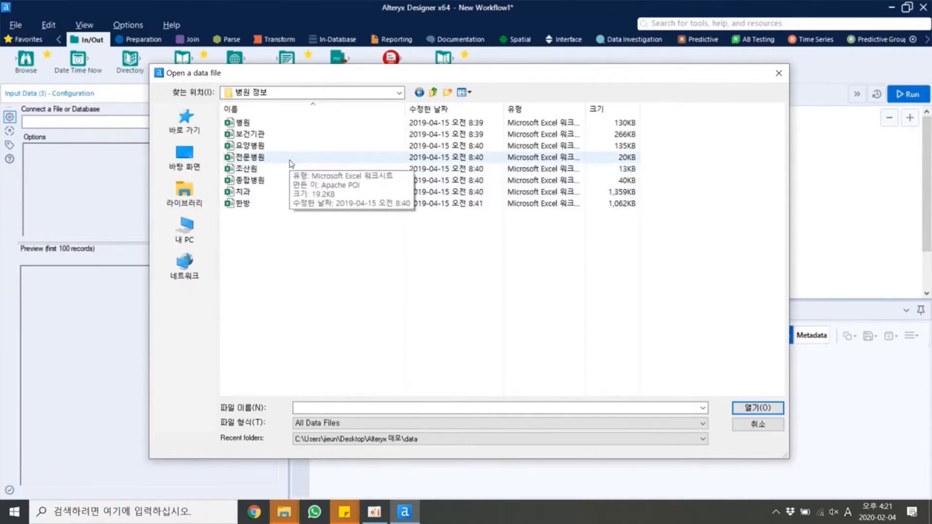
left_click(266, 124)
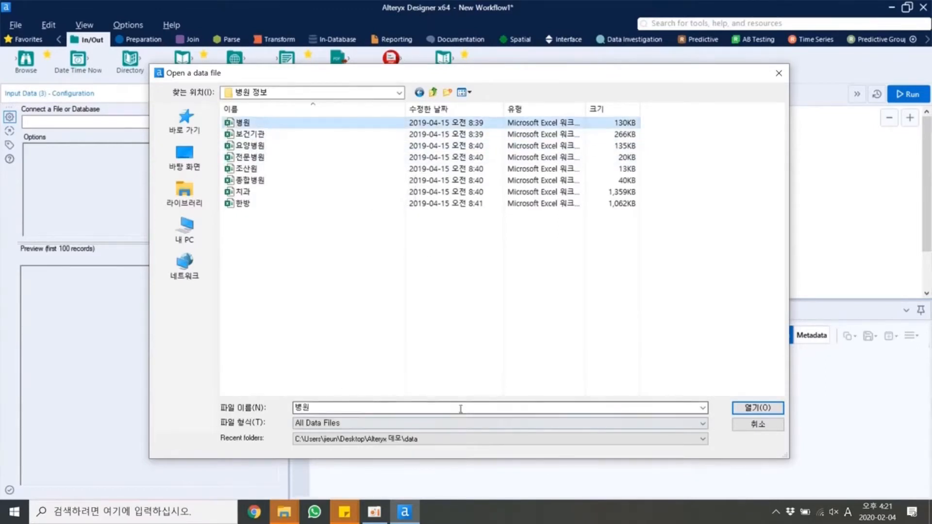
left_click(760, 409)
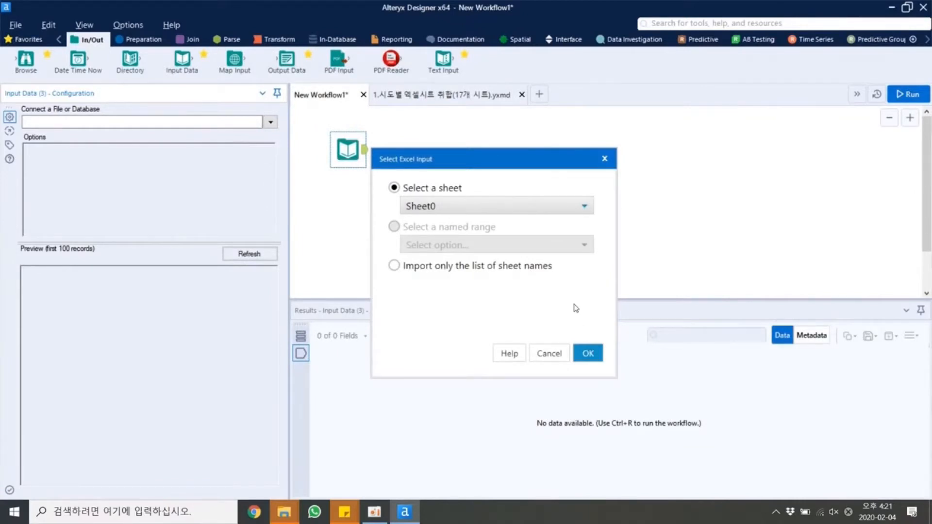
left_click(584, 206)
left_click(585, 221)
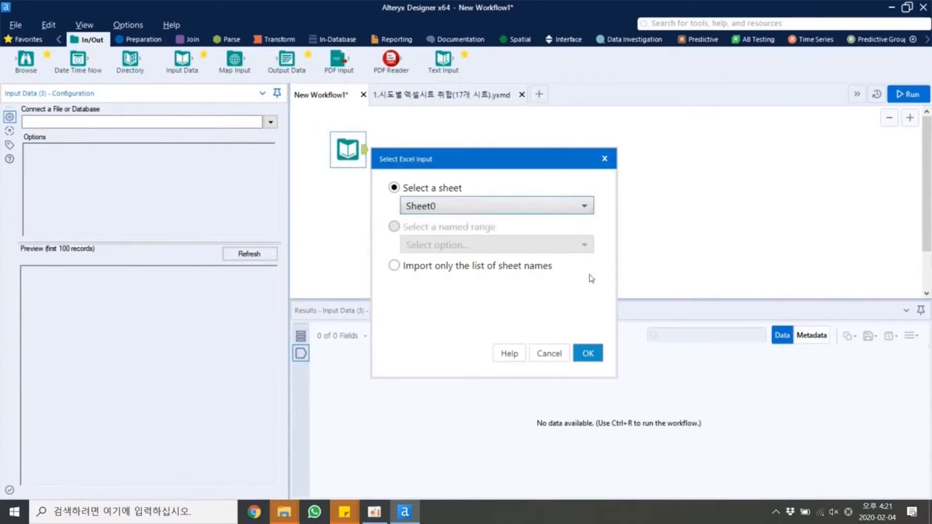
left_click(587, 354)
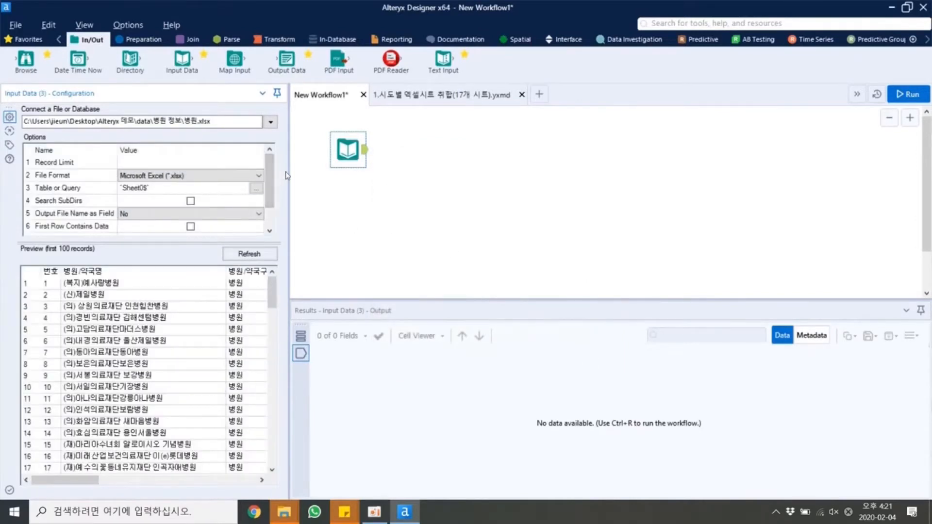
- Examine the preview rows and columns of the loaded hospital data
left_click_drag(290, 204, 353, 204)
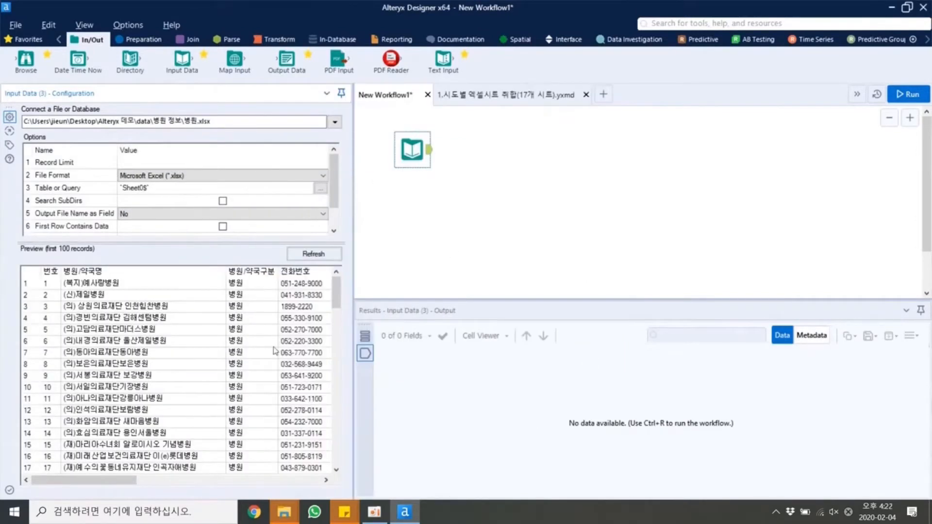
left_click_drag(90, 481, 58, 461)
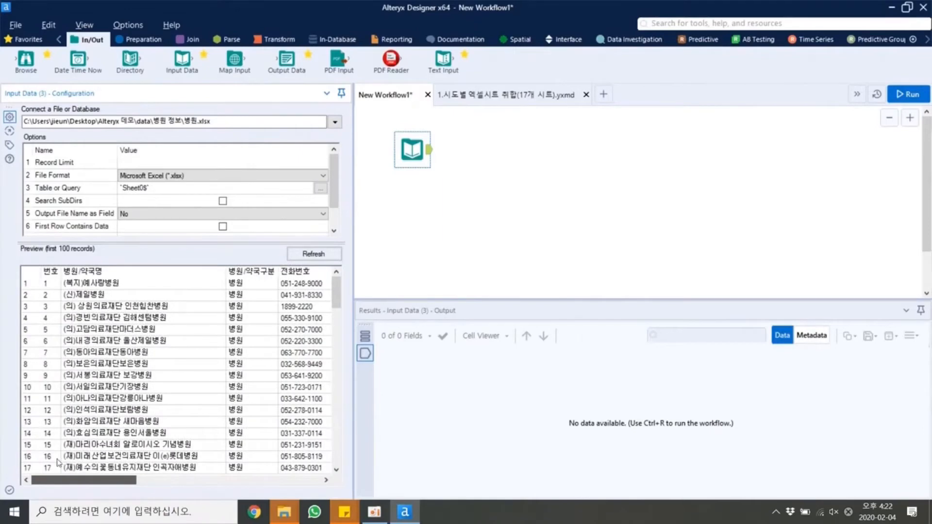
scroll(97, 414, "down", 13)
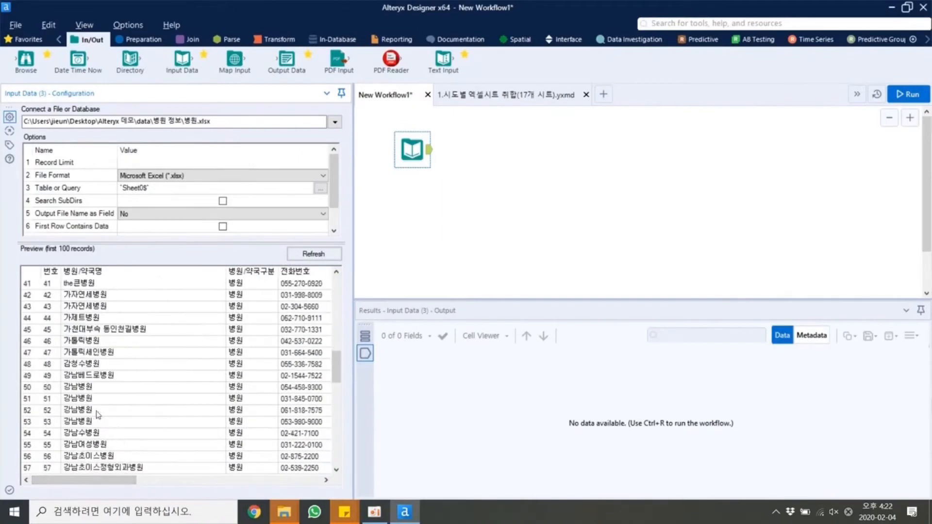
mouse_move(99, 481)
left_mouse_down()
mouse_move(297, 478)
mouse_move(90, 481)
left_mouse_up()
left_click_drag(353, 248, 279, 248)
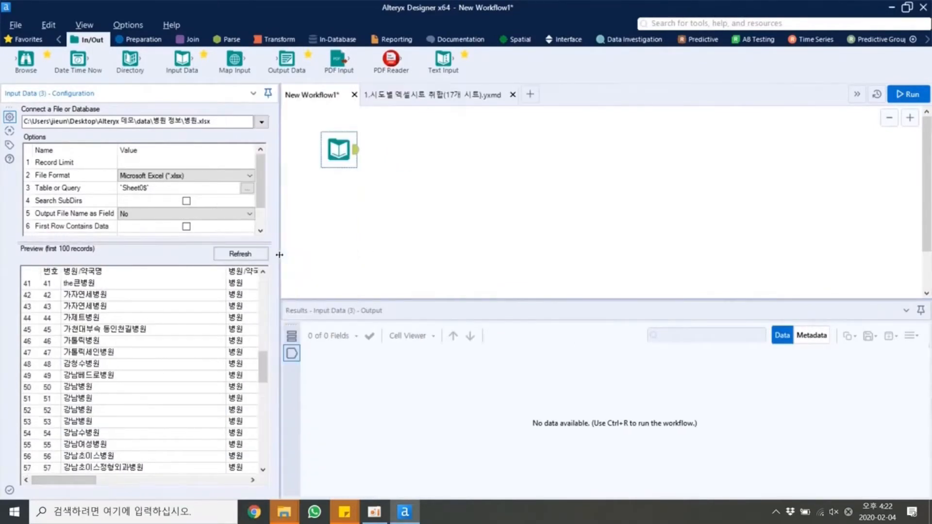
- Replace the file name 병원 with the wildcard * in the input path, so it ends in 병원 정보\*.xlsx
left_click(196, 119)
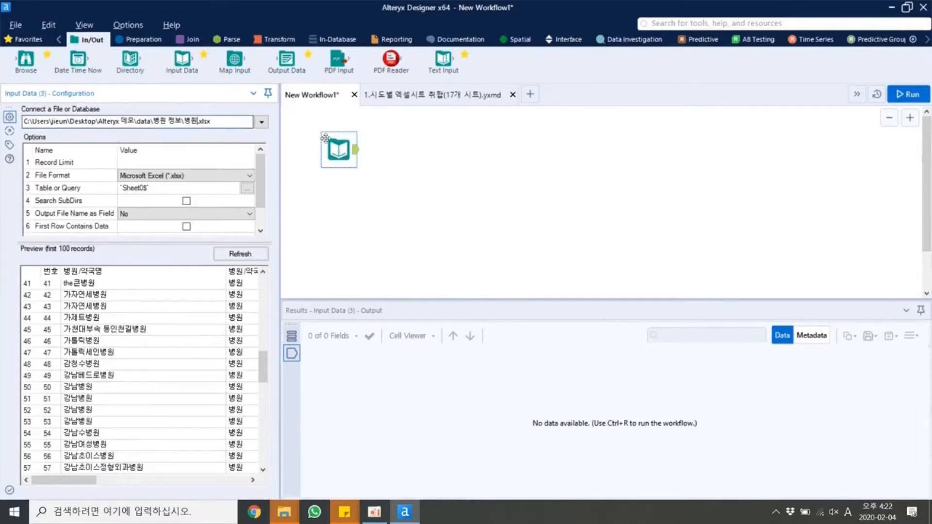
key("BackSpace")
key("BackSpace")
type("*")
left_click(361, 185)
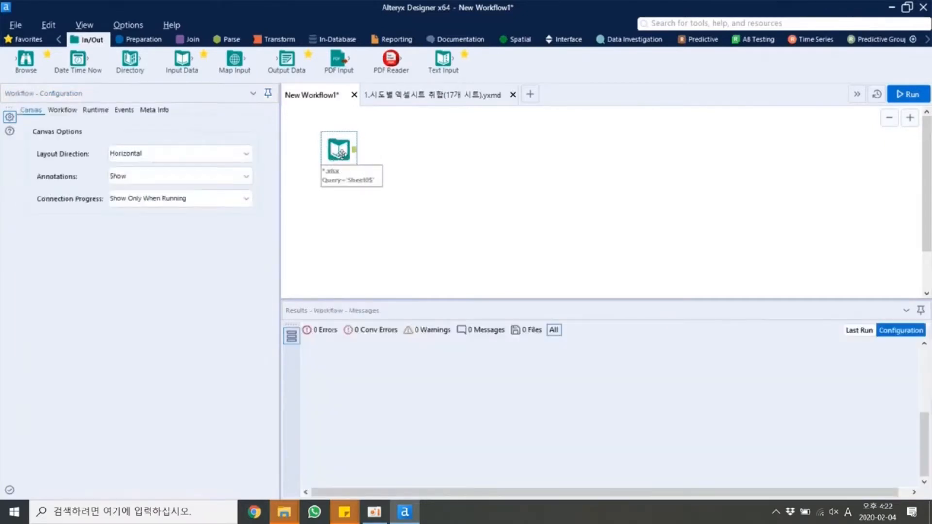
- Connect a Browse tool to the Input Data tool's output and run the workflow
left_click(340, 152)
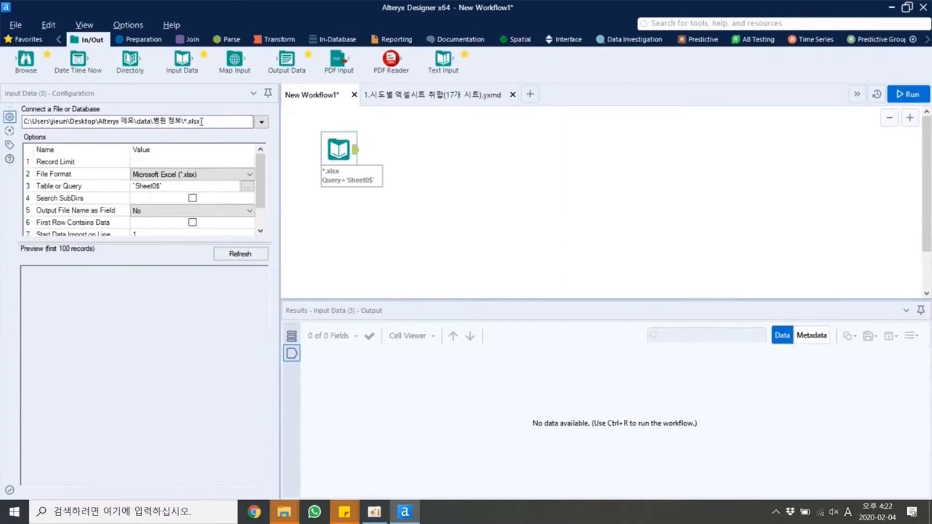
left_click_drag(26, 59, 435, 149)
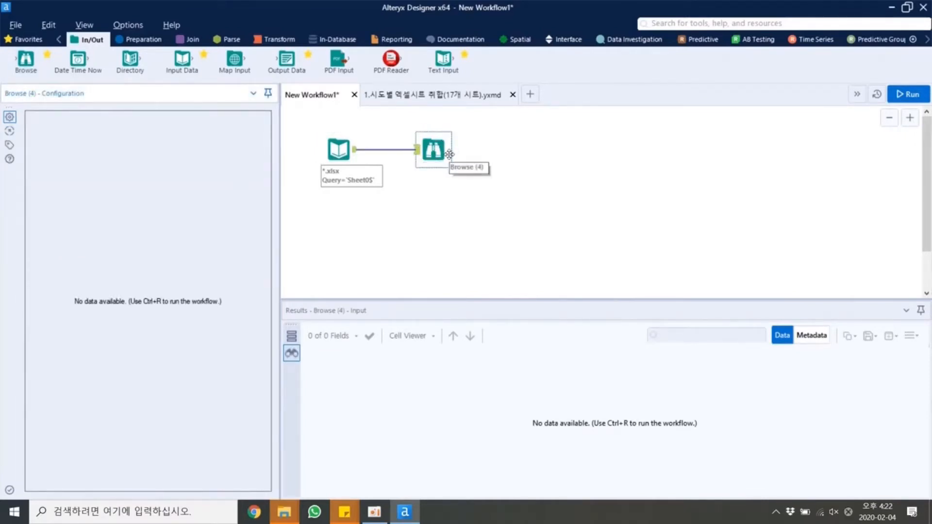
left_click(911, 96)
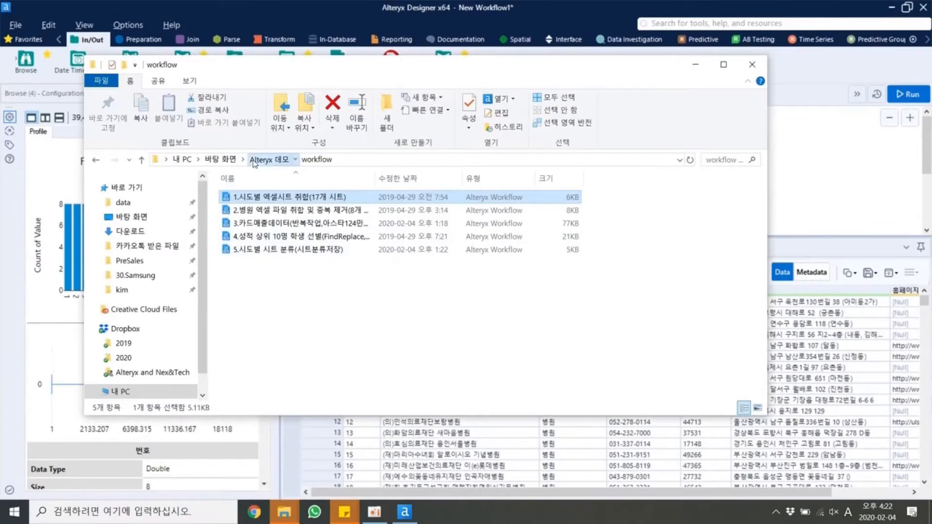
- Check the source Excel files in File Explorer under Alteryx 데모\data\병원 정보, and return to the workflow
left_click(253, 160)
double_click(262, 198)
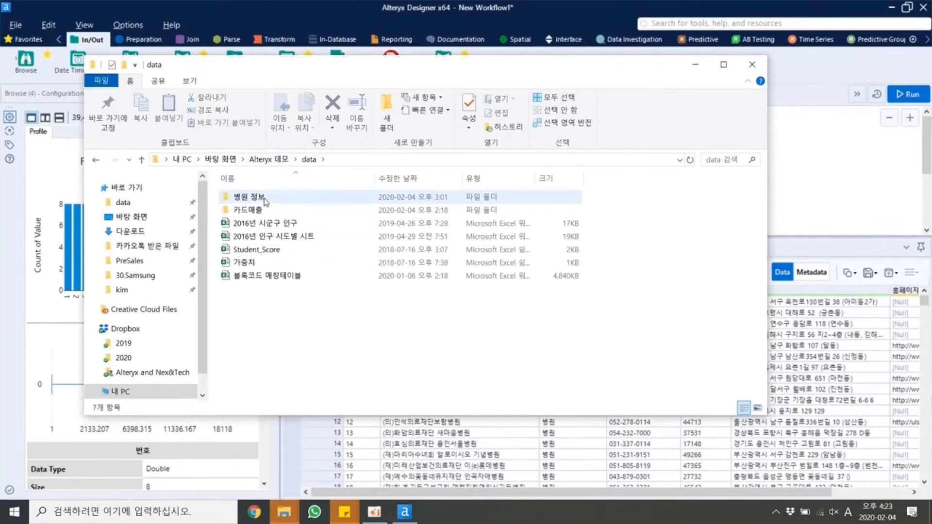
double_click(248, 197)
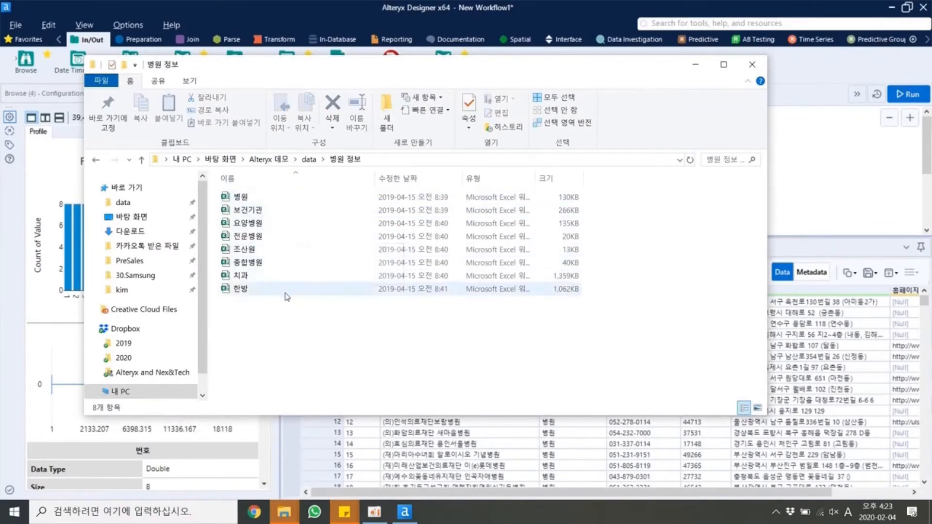
left_click(823, 192)
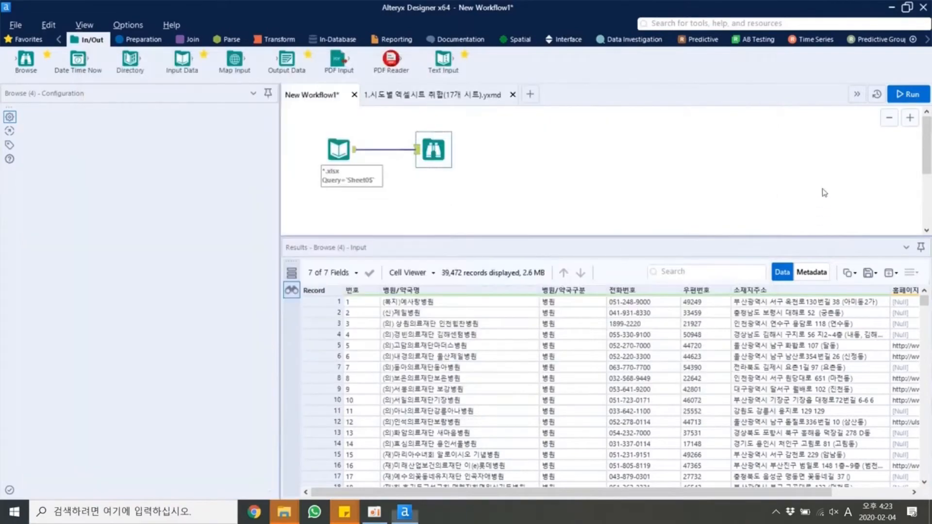
- Review the combined hospital records in the Browse results, along with the Input Data tool's wildcard settings
left_click(435, 141)
scroll(493, 382, "down", 20)
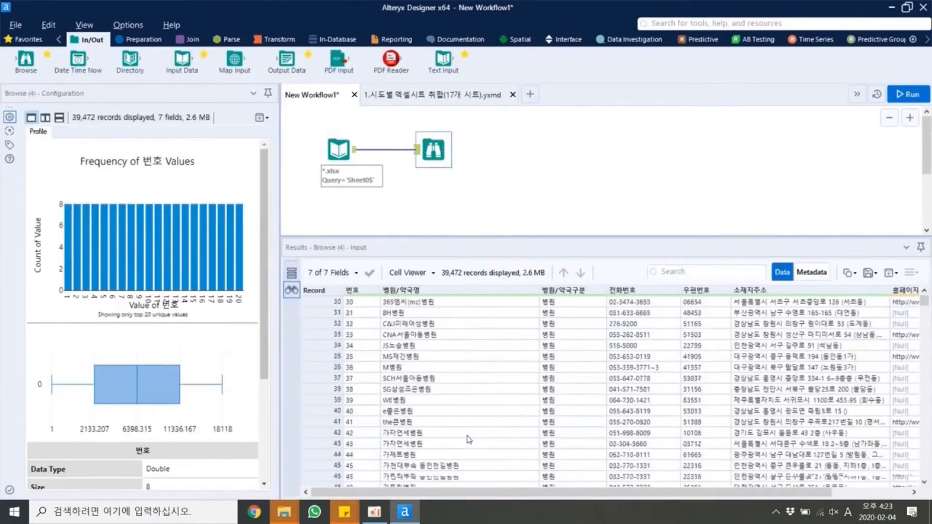
scroll(470, 437, "down", 20)
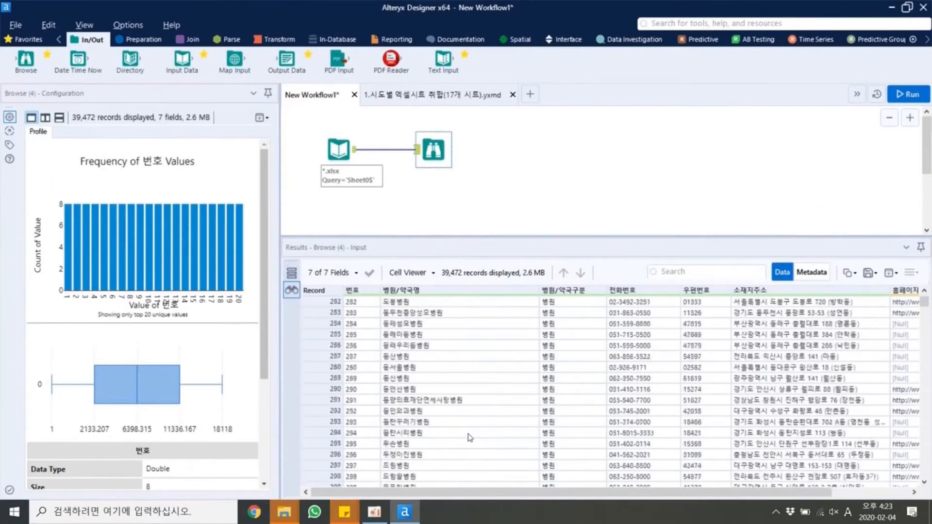
scroll(469, 437, "down", 20)
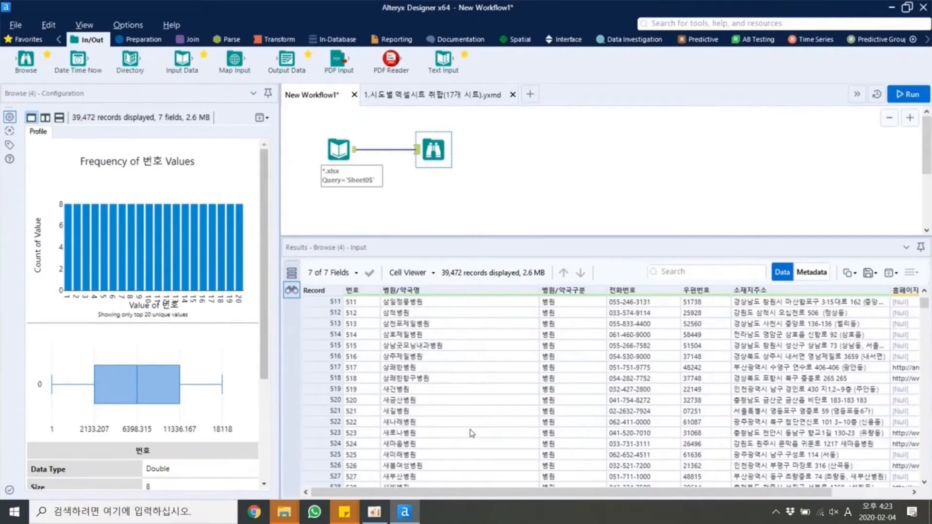
left_click(344, 143)
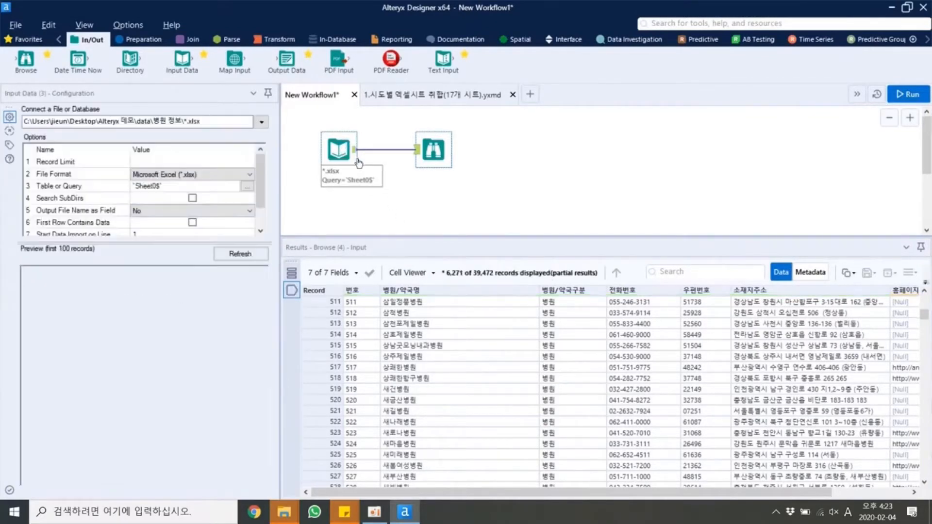
left_click(435, 148)
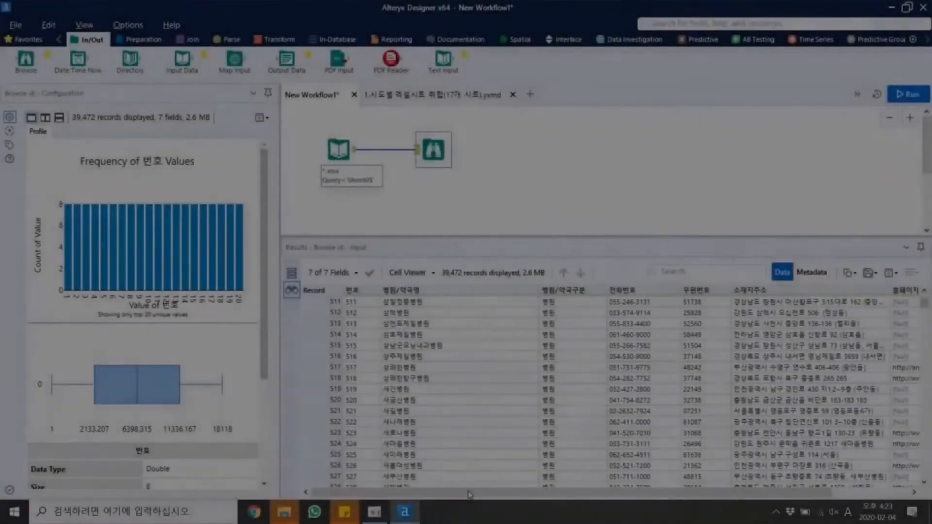
- Bring up the already open workflow 1.시도별 엑셀시트 취합(17개 시트).yxmd
mouse_move(284, 511)
left_click(266, 466)
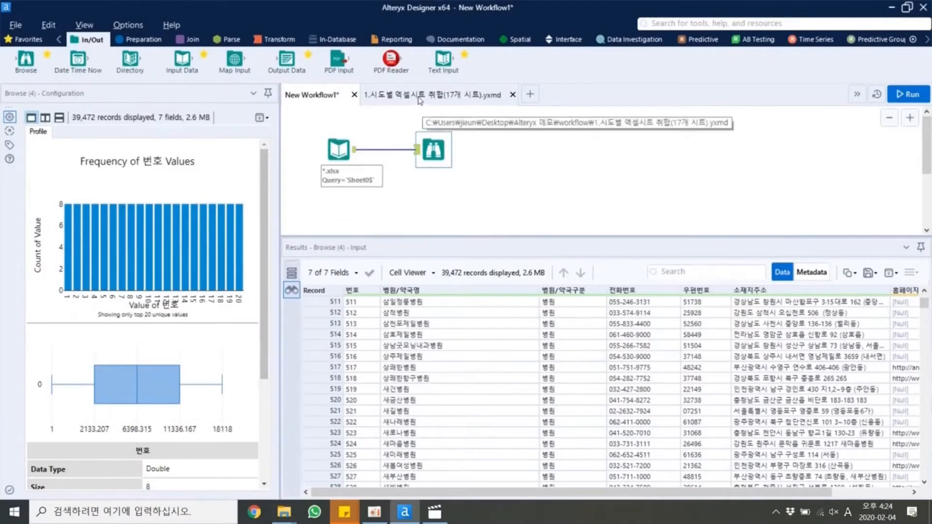
left_click(420, 100)
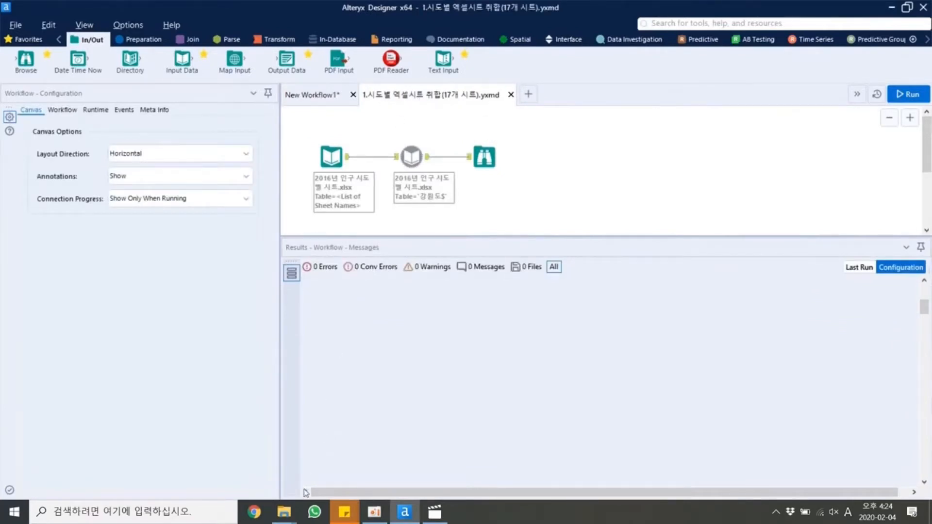
- Switch to File Explorer and open the workbook 2016년 인구 시도별 시트 from the data folder in Excel
mouse_move(284, 512)
left_click(218, 451)
left_click_drag(393, 66, 478, 94)
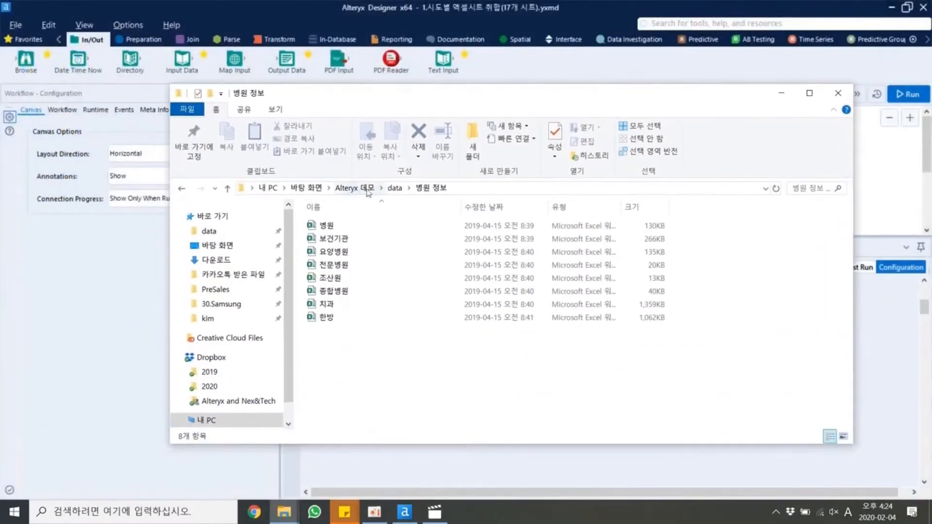
left_click(395, 188)
left_click(357, 267)
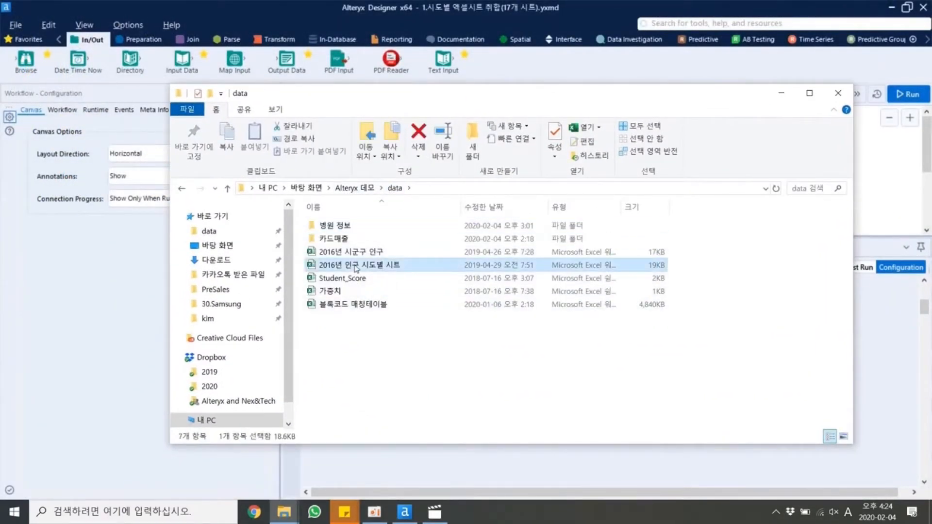
double_click(357, 267)
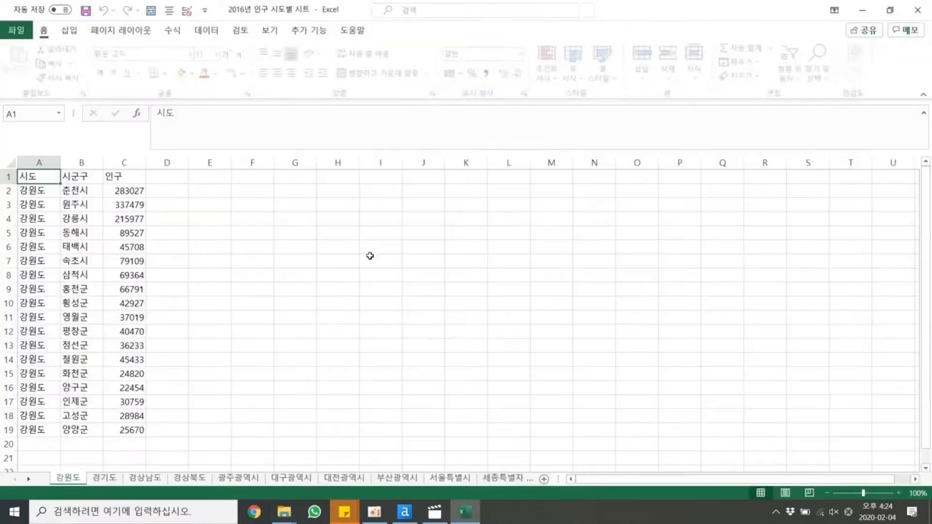
- Look through the workbook's regional population sheets, from 경기도 and 경상남도 through 서울특별시 to 세종특별자치시
left_click(105, 478)
left_click(152, 482)
left_click(84, 482)
left_click(112, 480)
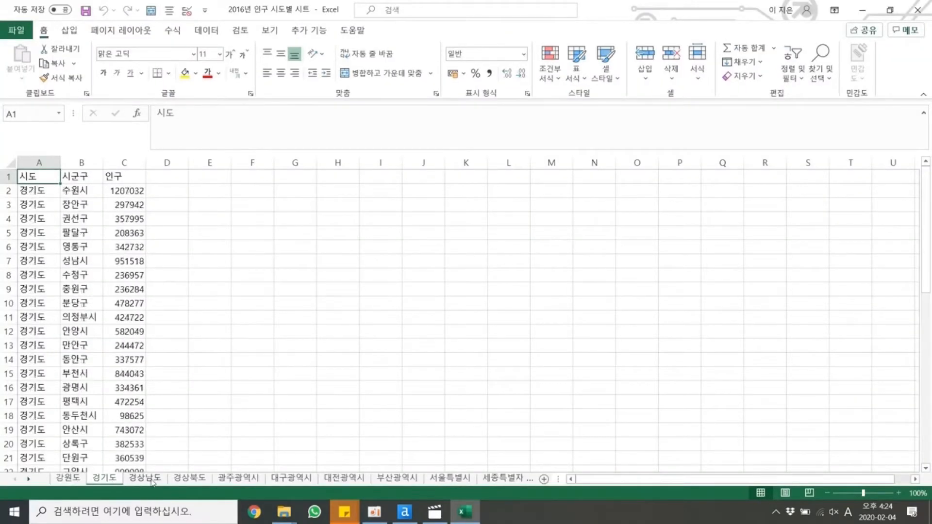
left_click(152, 482)
left_click(196, 482)
left_click(240, 482)
left_click(281, 481)
left_click(341, 481)
left_click(385, 481)
left_click(434, 480)
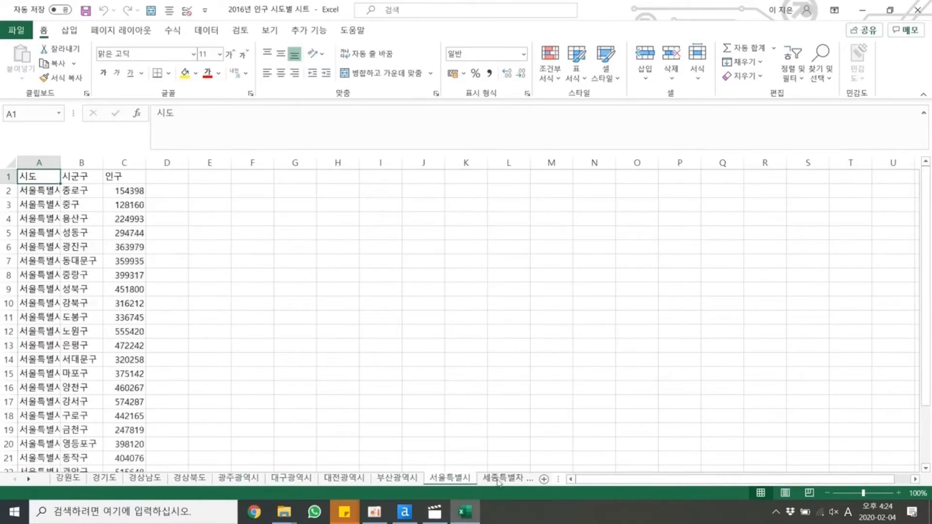
left_click(512, 480)
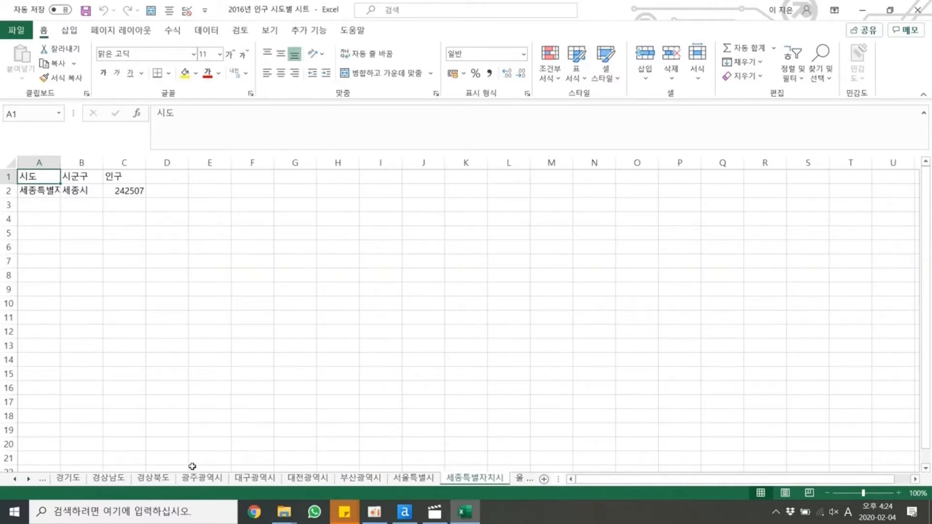
left_click(75, 480)
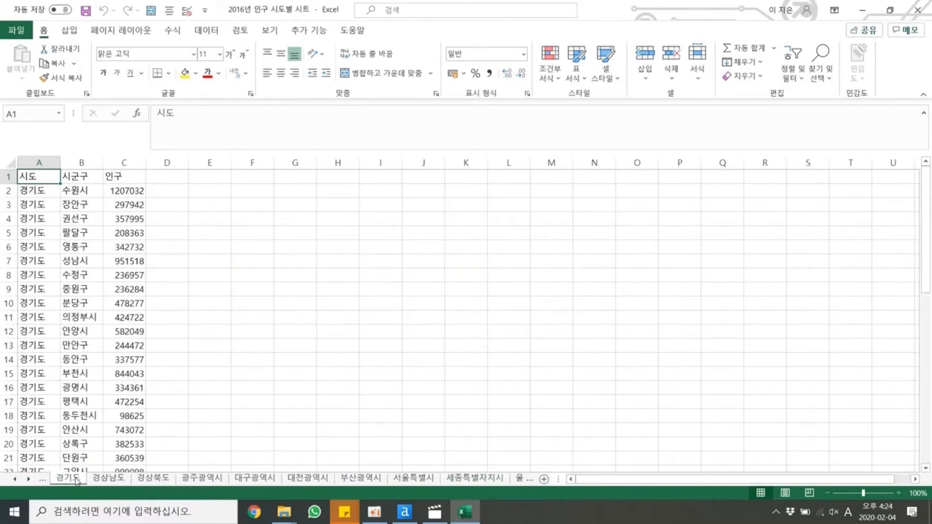
- Return to Alteryx Designer, enlarge the canvas area, and show the configuration of the workflow's first Input Data tool
left_click(863, 10)
left_click(587, 10)
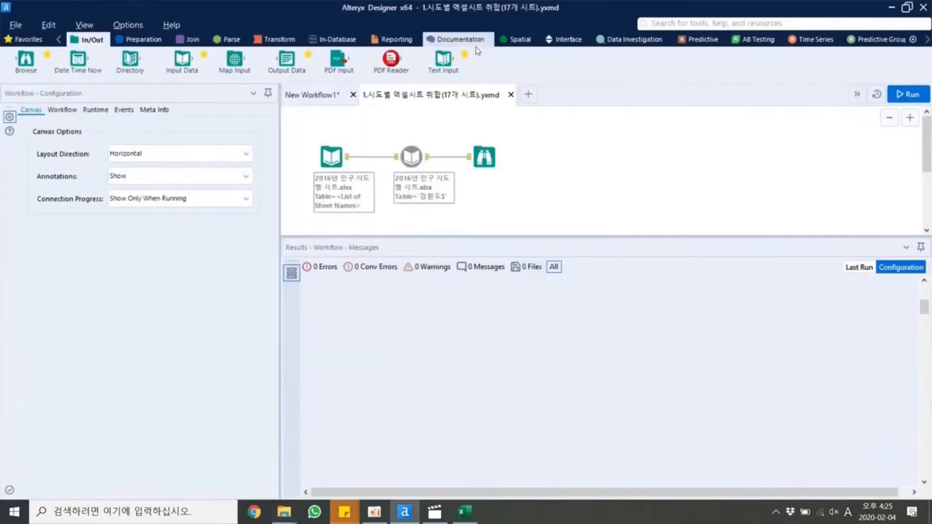
left_click_drag(386, 248, 368, 328)
left_click(331, 157)
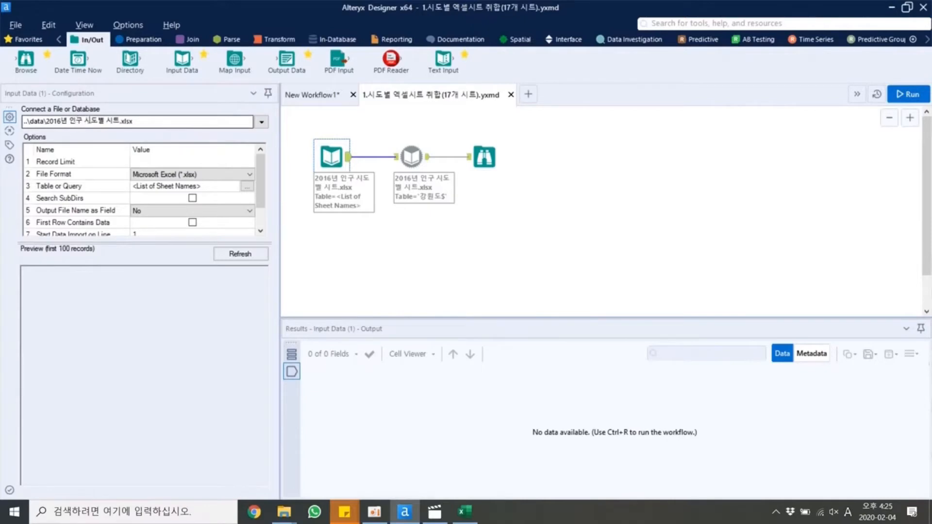
- Bring up the workbook 2016년 인구 시도별 시트 in Excel and close it
left_click(465, 511)
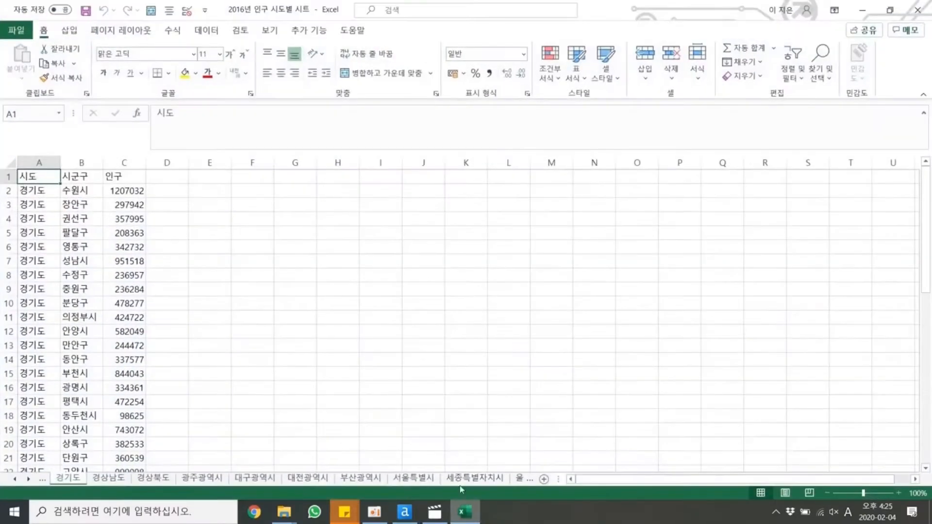
double_click(694, 17)
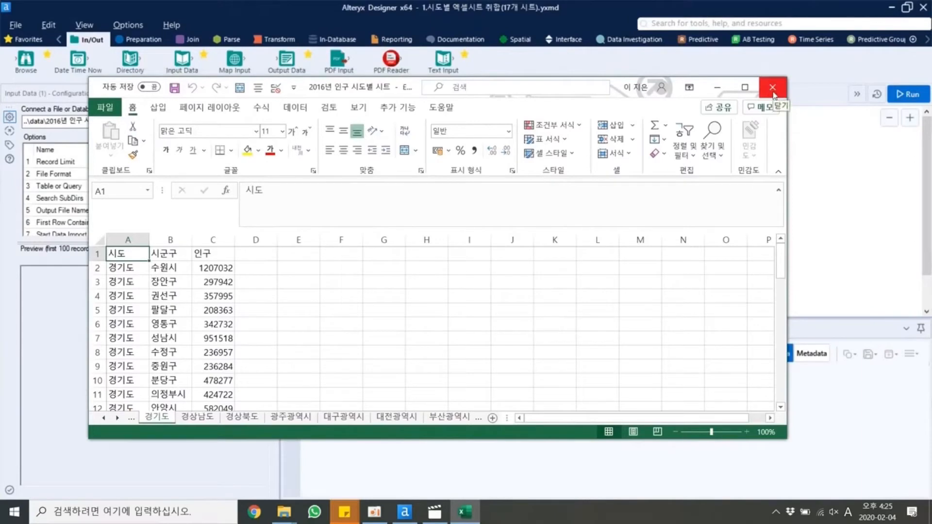
left_click(772, 88)
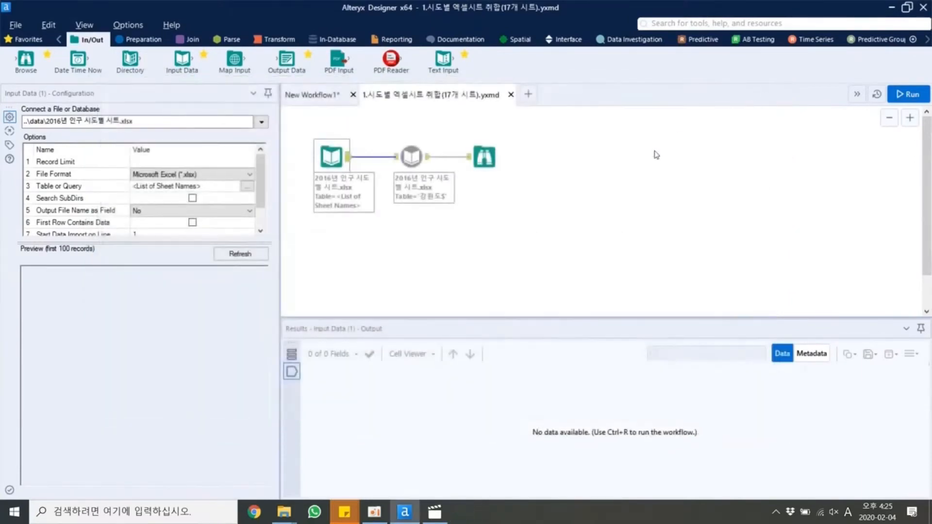
- Show the configuration of the Dynamic Input tool and run the sheet-merging workflow
left_click(406, 156)
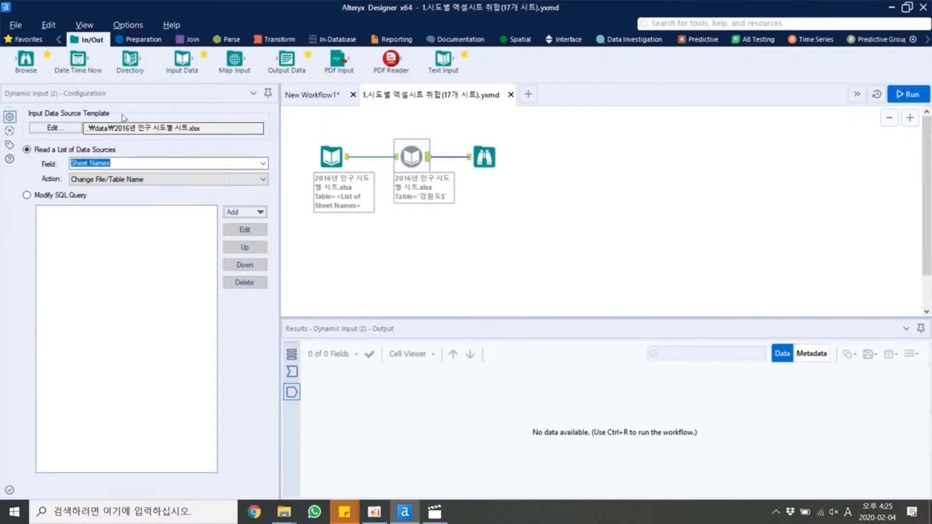
left_click(909, 96)
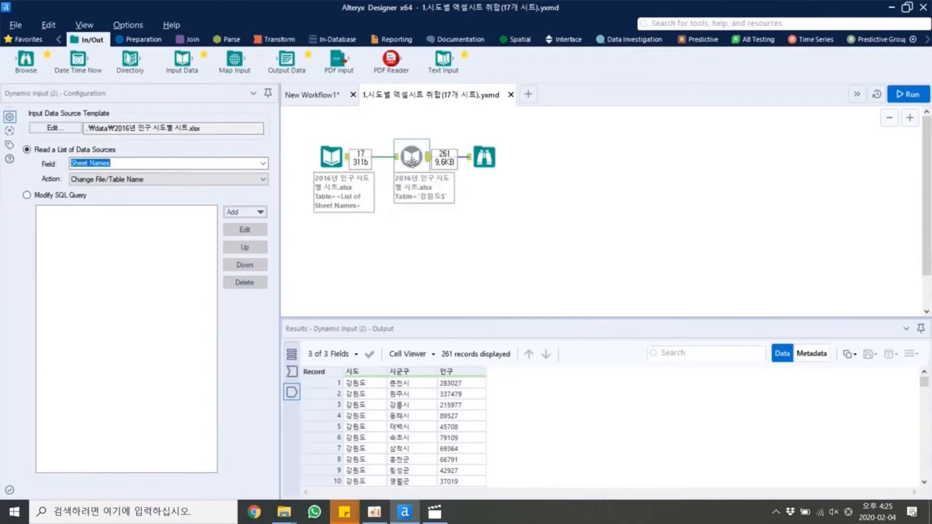
- Show the Browse tool's output, enlarge the results area, and look through the merged population records of all 시도 regions
left_click(483, 156)
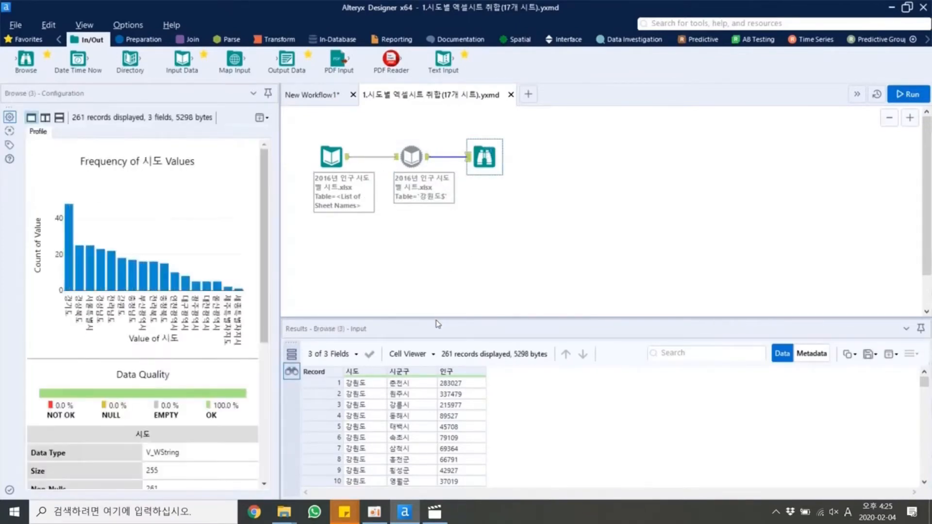
left_click_drag(440, 231, 440, 195)
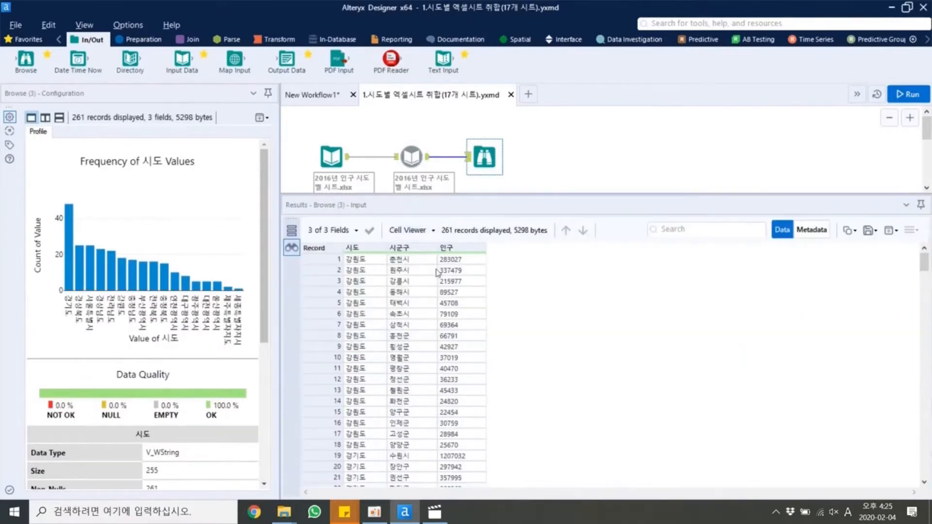
scroll(438, 273, "down", 8)
scroll(439, 281, "up", 8)
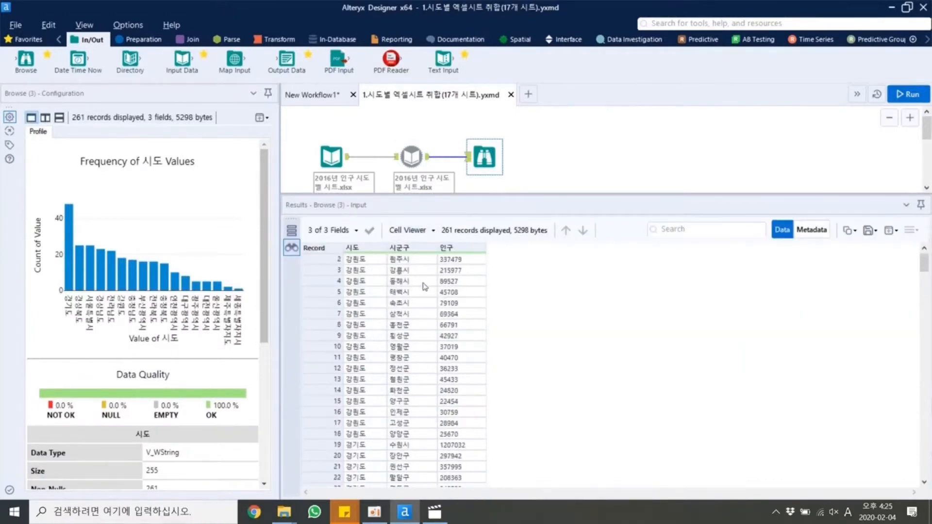
scroll(376, 317, "down", 7)
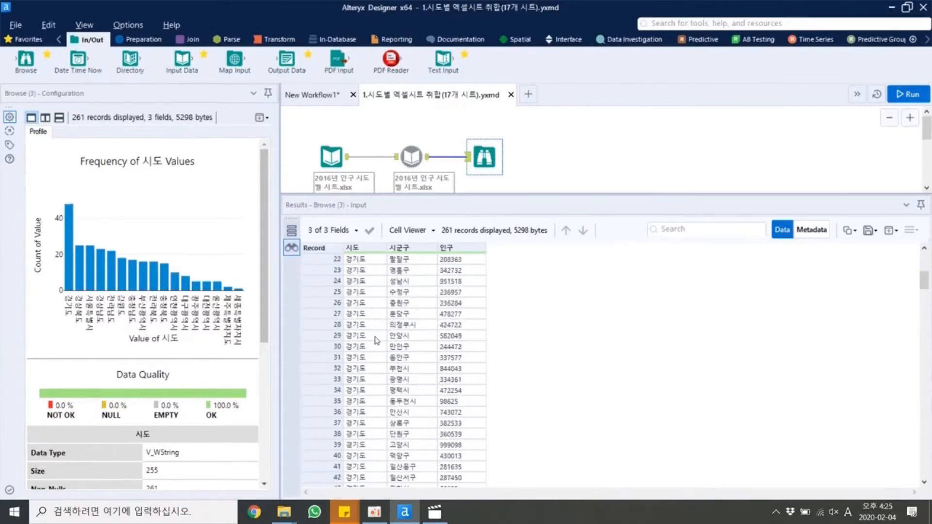
scroll(376, 340, "down", 20)
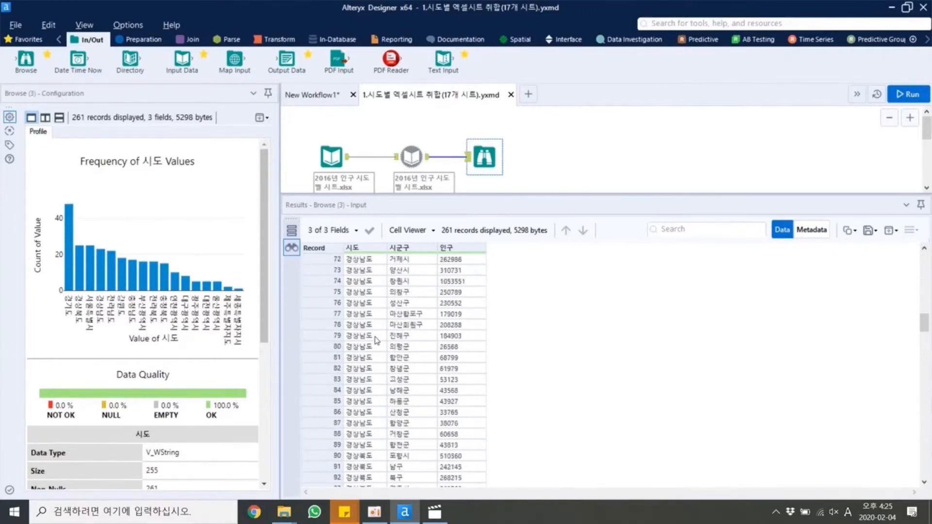
scroll(376, 340, "down", 17)
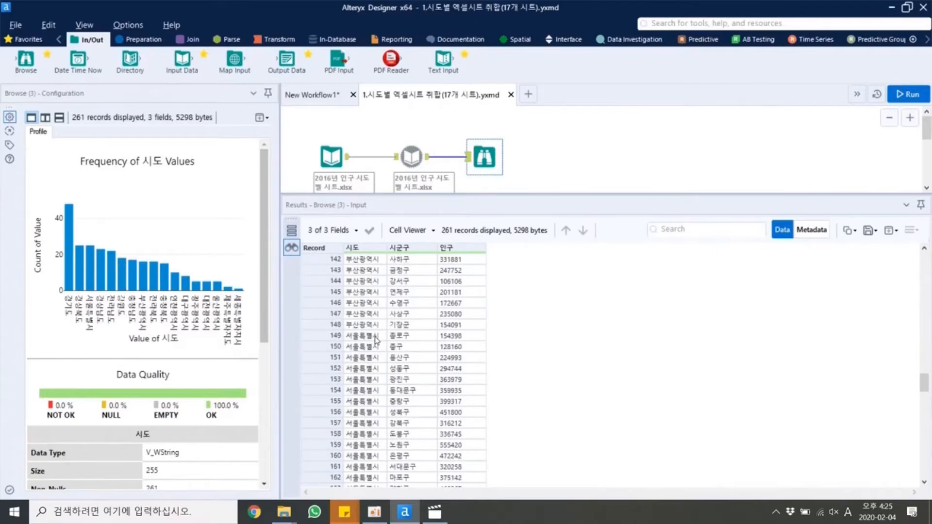
scroll(377, 340, "down", 20)
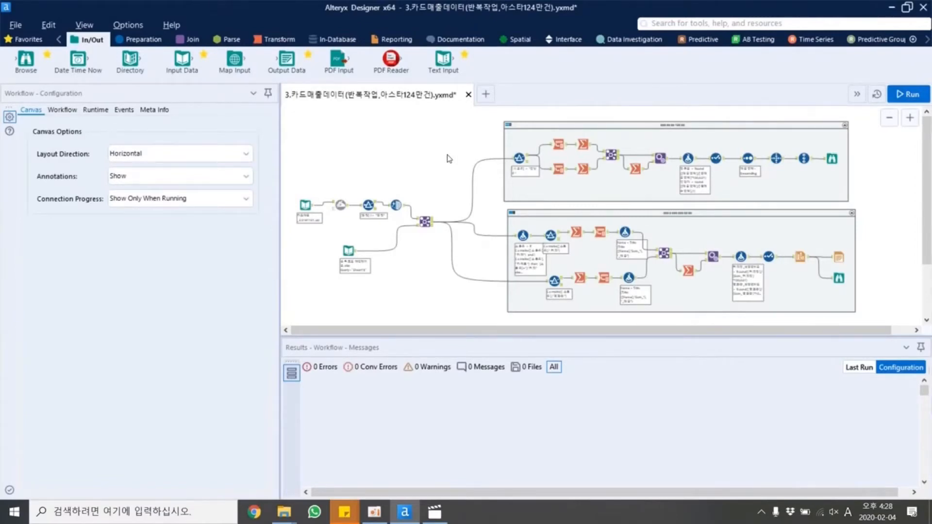
- In the card sales workflow, show the first Input Data tool's configuration and look through its preview of 카드매출_20191101.csv
left_click(305, 204)
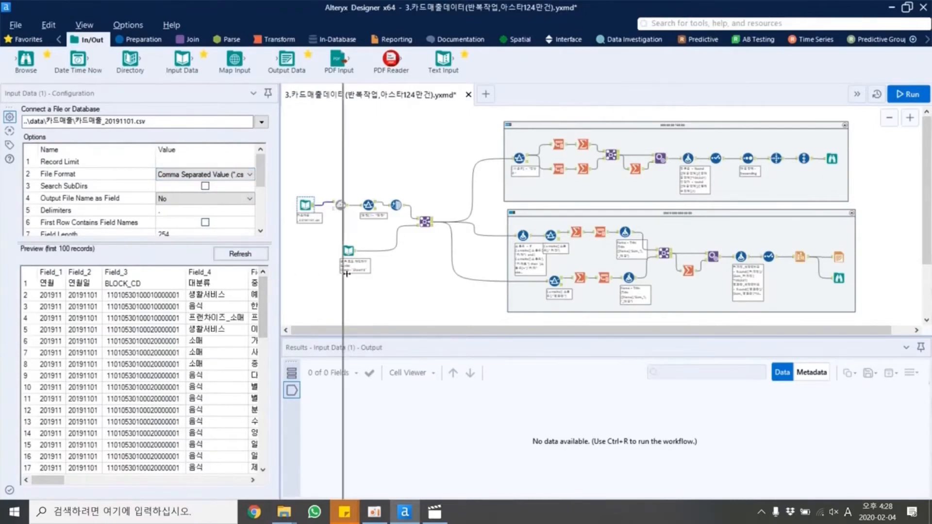
left_click_drag(323, 273, 402, 273)
mouse_move(60, 480)
left_mouse_down()
mouse_move(366, 491)
mouse_move(61, 470)
left_mouse_up()
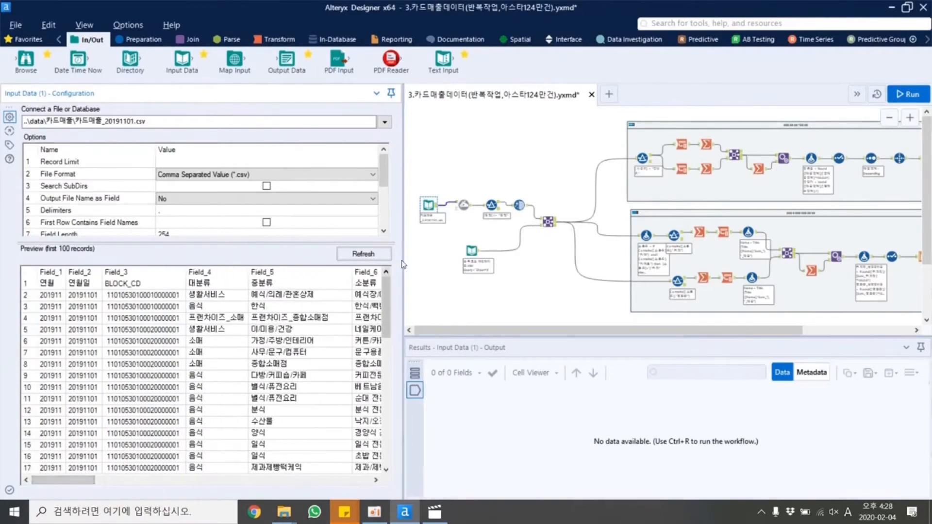
left_click_drag(402, 260, 302, 277)
scroll(128, 358, "down", 5)
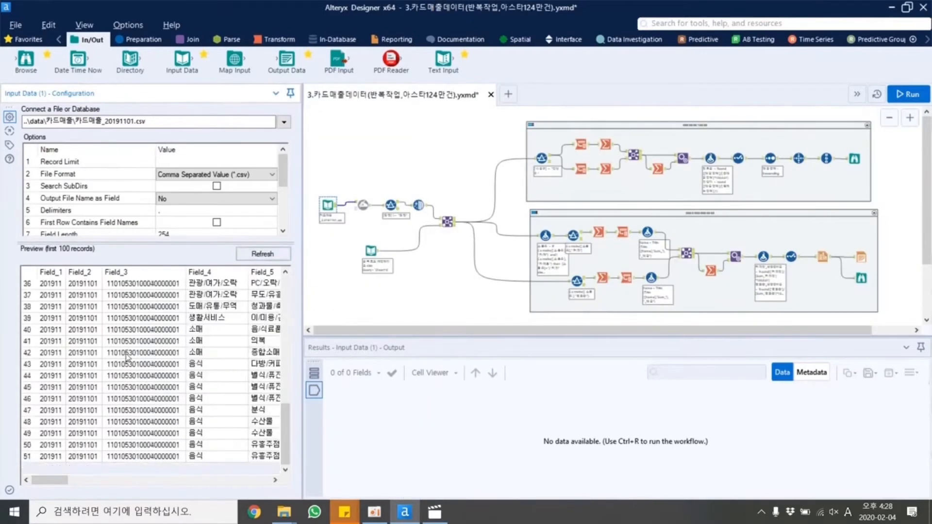
scroll(128, 358, "up", 5)
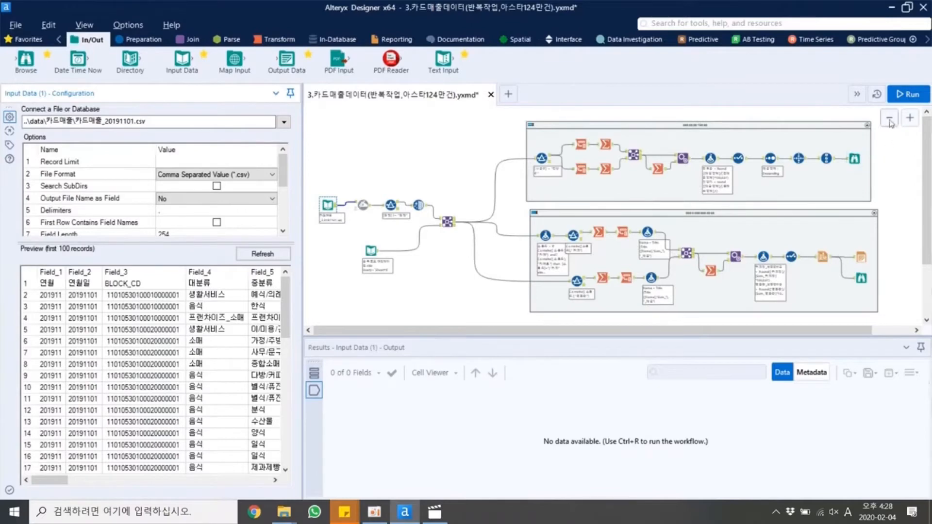
- Run the card sales workflow on 카드매출_20191101.csv and check the first Input Data tool's messages and preview
left_click(903, 95)
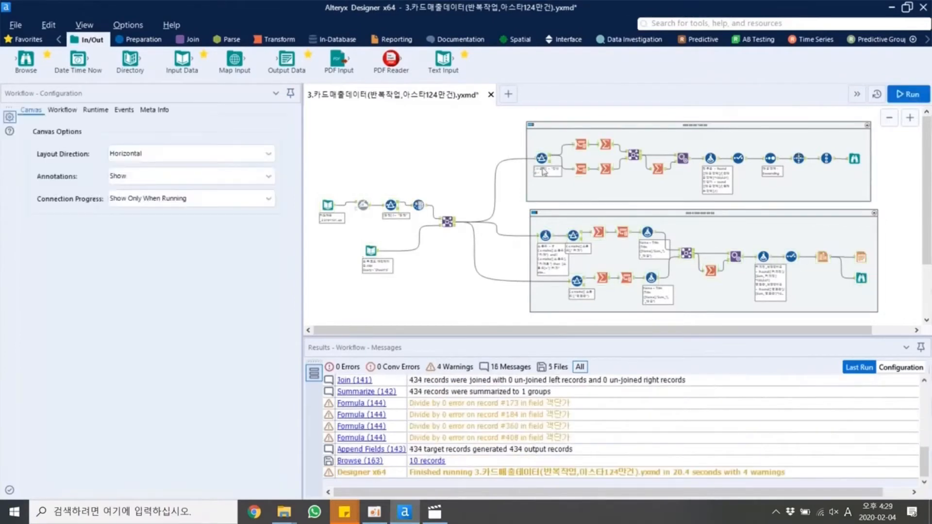
left_click(327, 205)
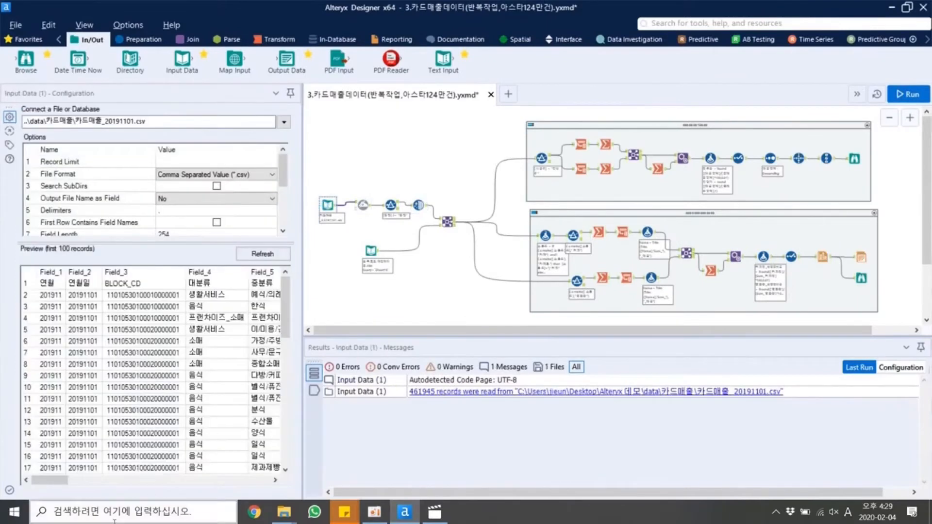
mouse_move(40, 483)
left_mouse_down()
mouse_move(87, 484)
mouse_move(55, 485)
left_mouse_up()
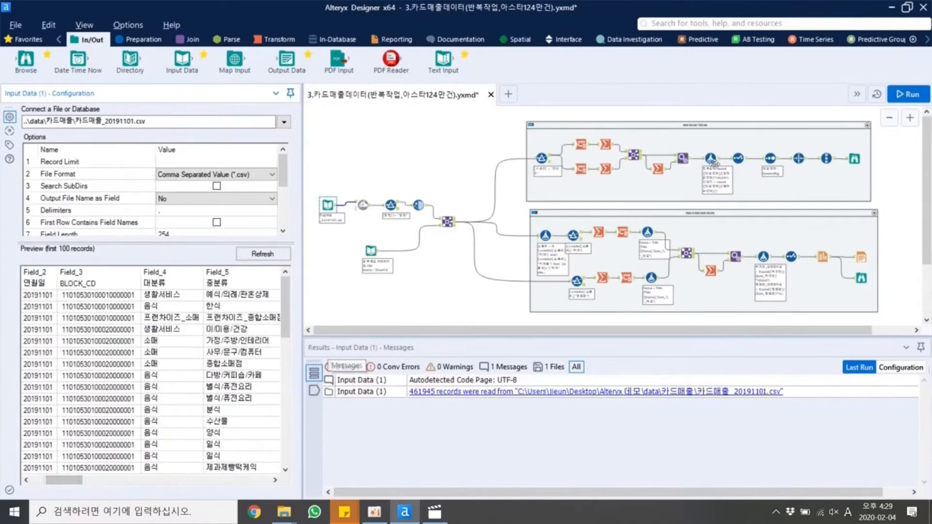
- Examine the ranked sales table in the upper container's Browse tool, from 순위 across to 객단가
left_click(856, 156)
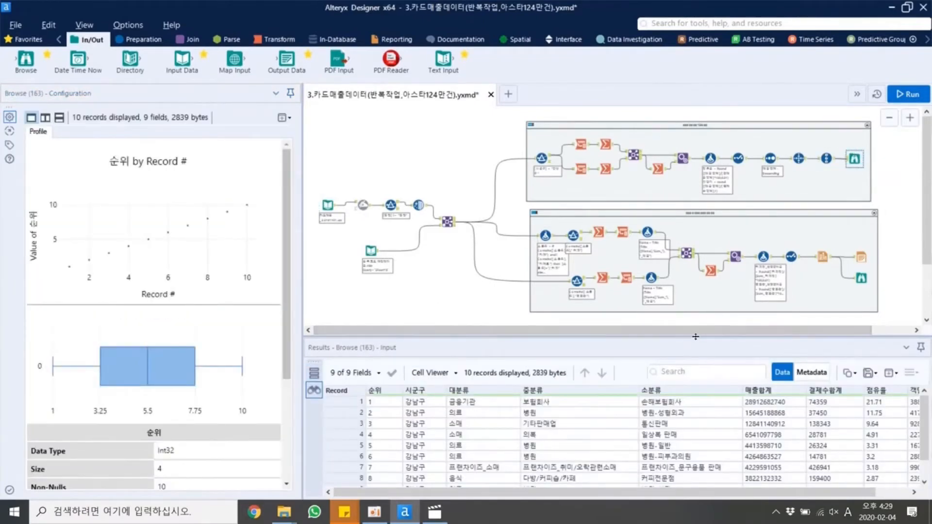
left_click_drag(690, 271, 689, 261)
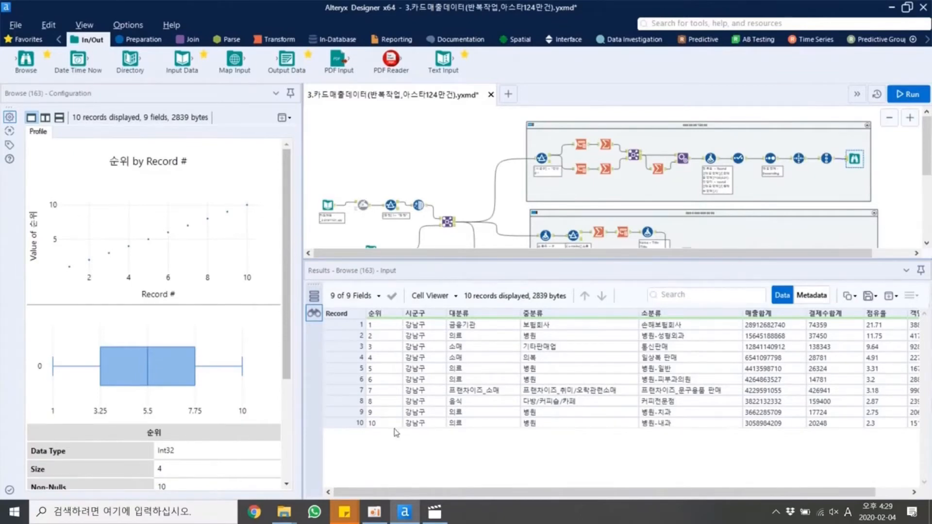
left_click_drag(417, 491, 449, 494)
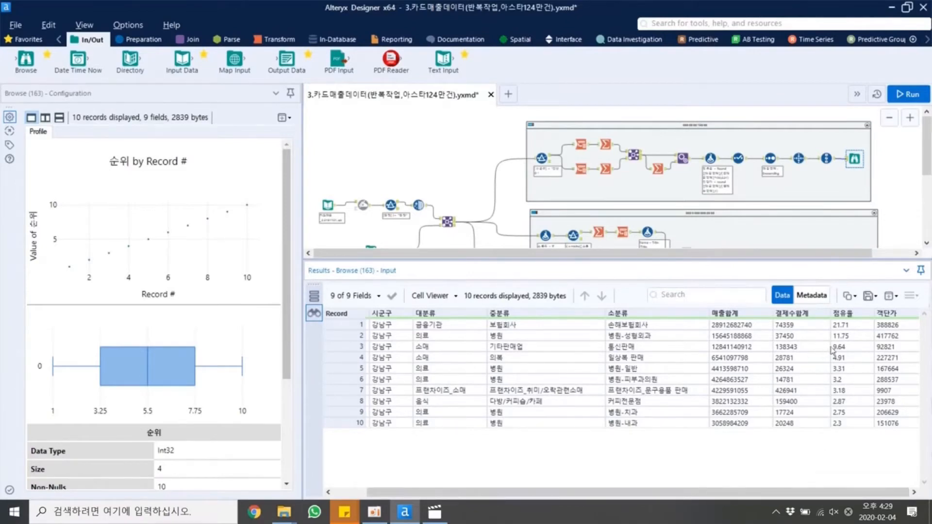
left_click_drag(819, 497, 785, 497)
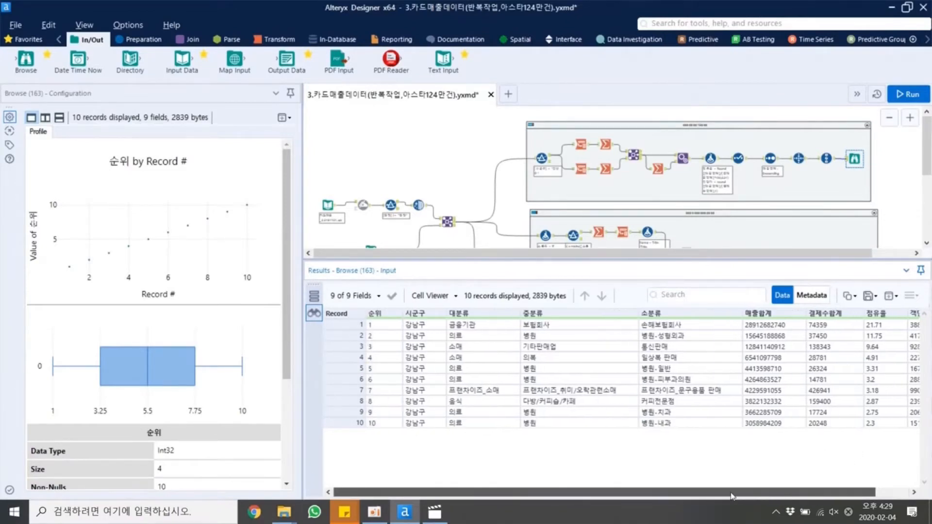
left_click_drag(520, 259, 511, 323)
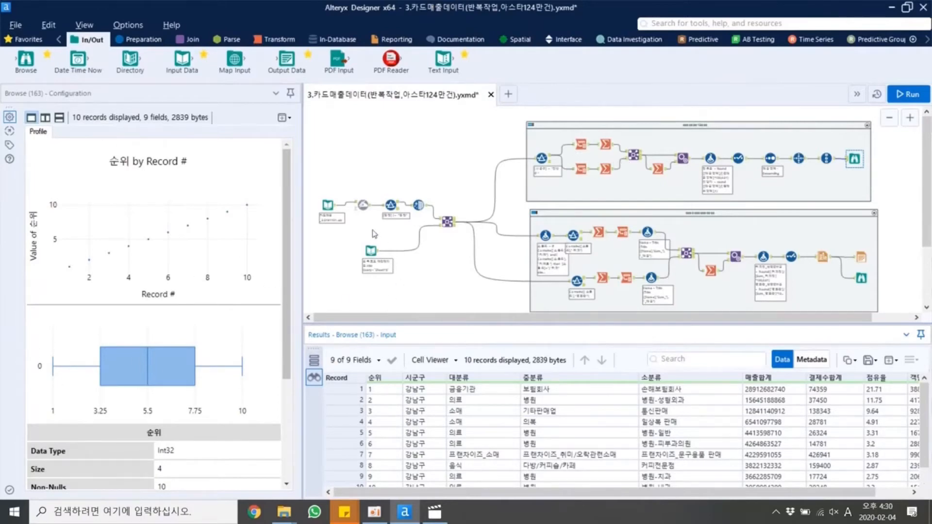
- Replace the first Input Data tool's source with 카드매출_20191102.csv from the 카드매출 folder and rerun the workflow
left_click(333, 207)
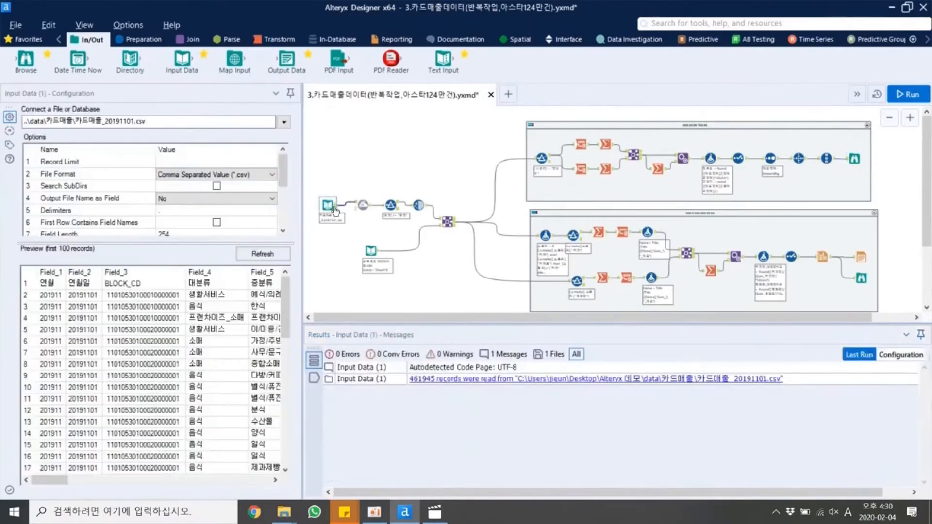
left_click(285, 124)
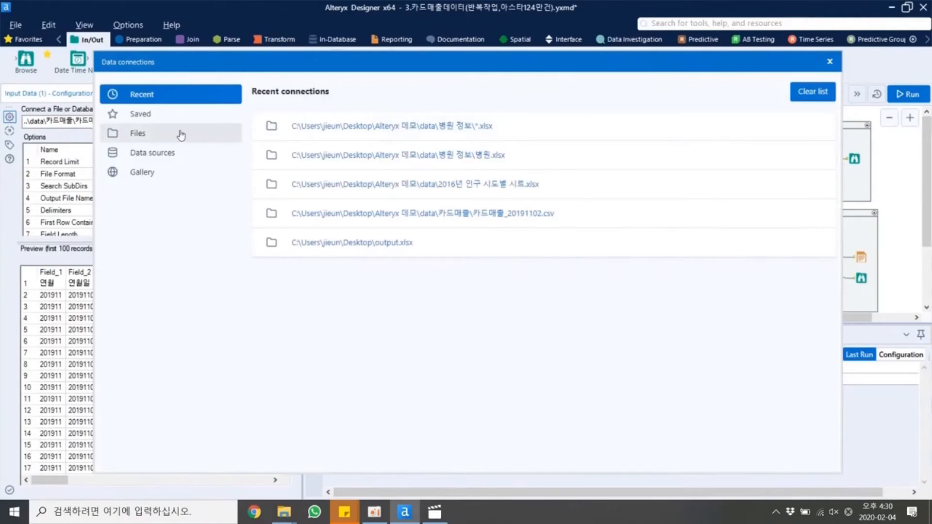
left_click(188, 135)
left_click(591, 131)
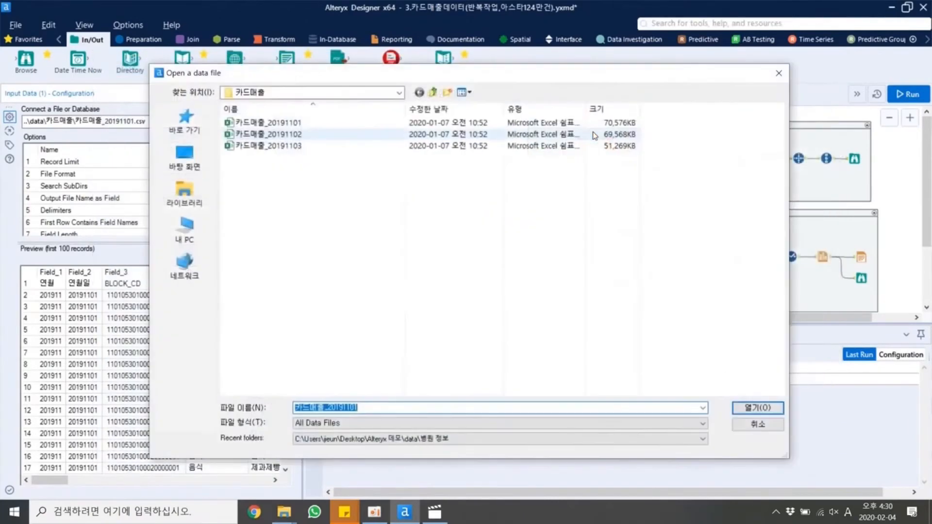
left_click(310, 135)
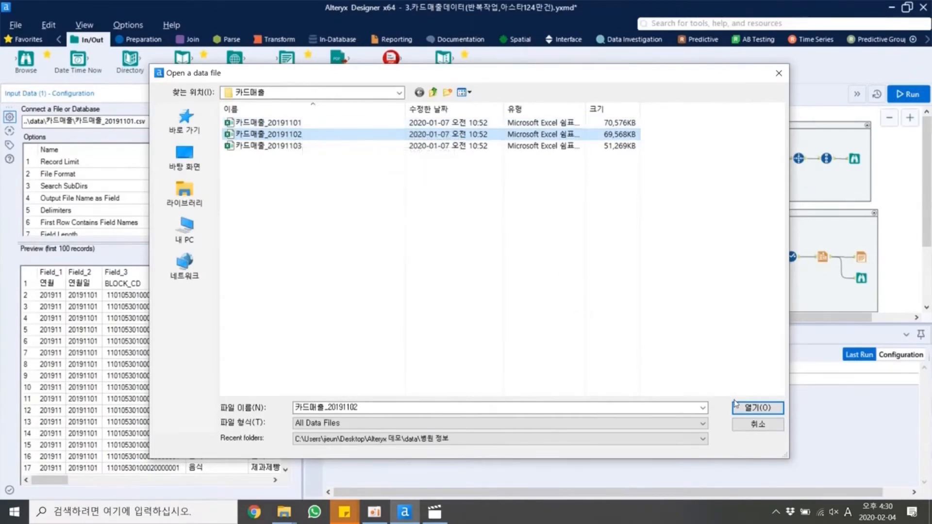
left_click(750, 409)
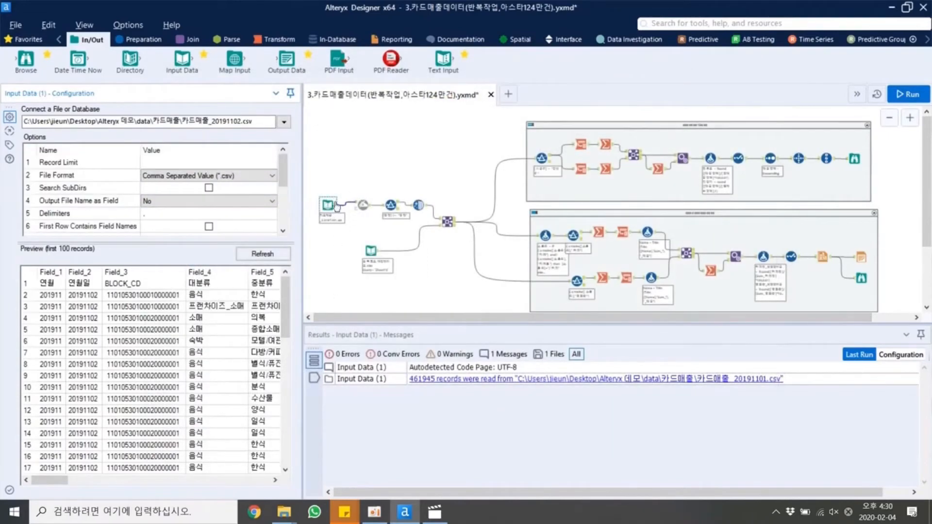
left_click(904, 96)
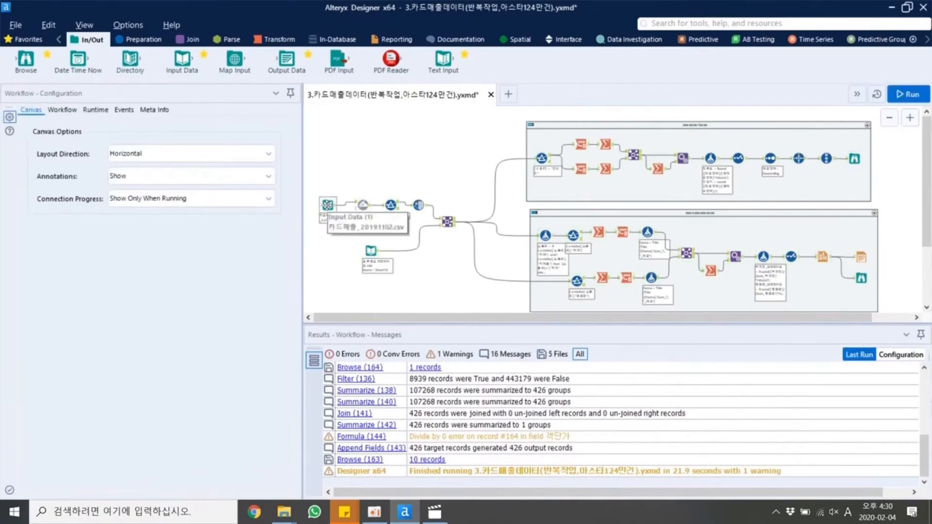
- Check which file the first Input Data tool read, and examine the upper Browse tool's new sales ranking across all columns
left_click(328, 205)
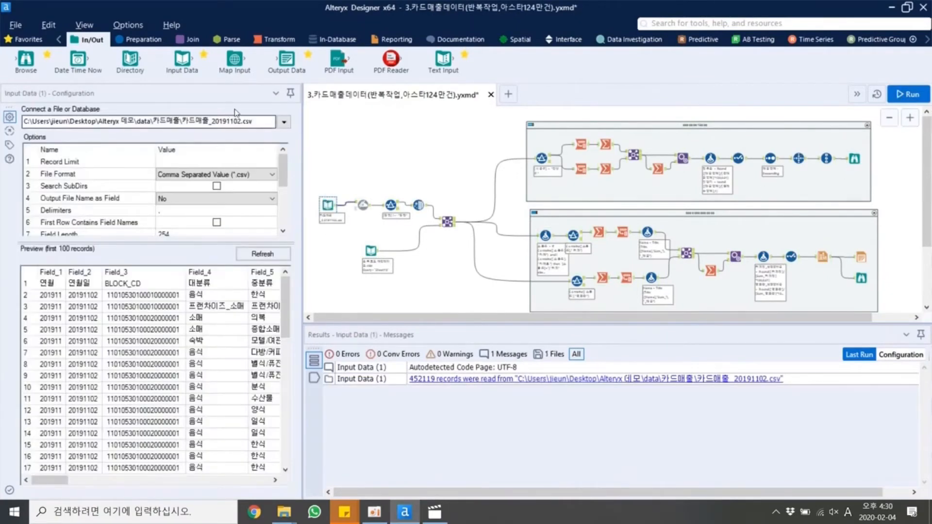
left_click(854, 158)
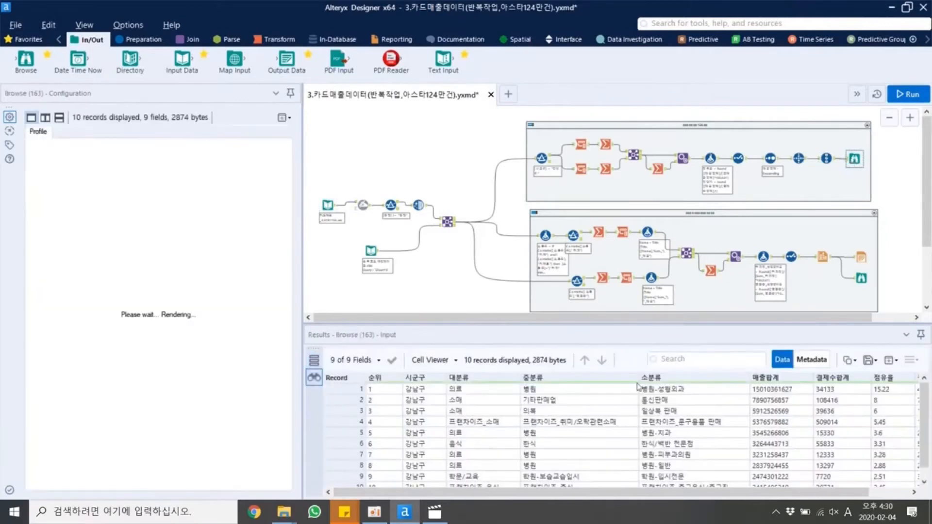
left_click_drag(476, 492, 538, 495)
scroll(518, 464, "down", 1)
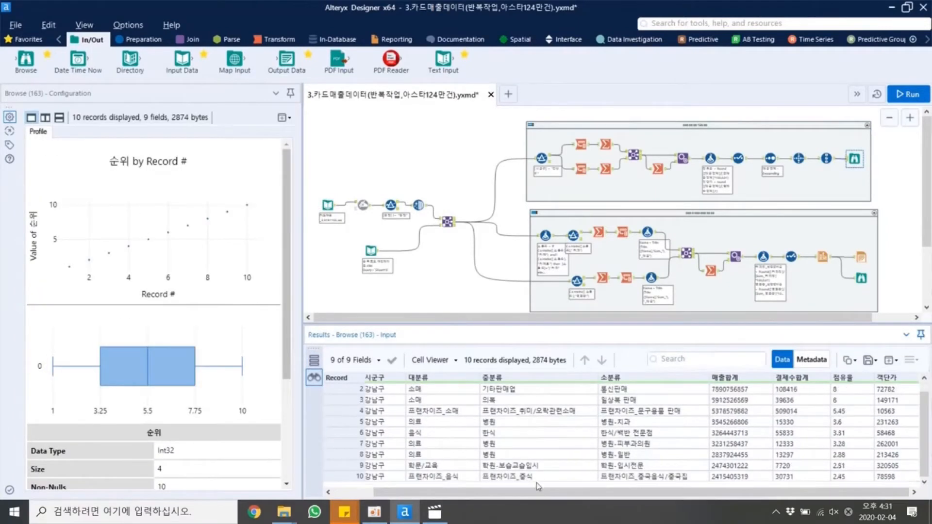
left_click_drag(510, 492, 470, 492)
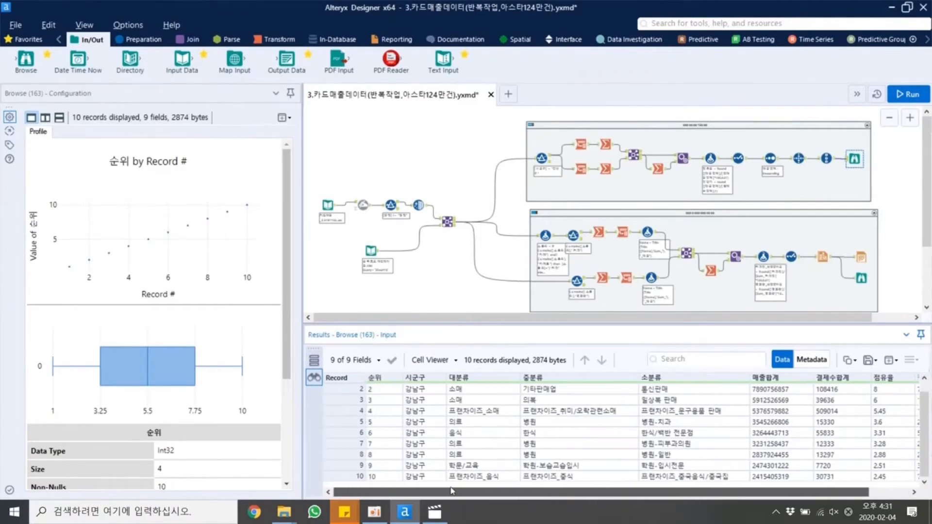
scroll(401, 439, "up", 1)
scroll(401, 438, "down", 1)
left_click_drag(422, 491, 473, 495)
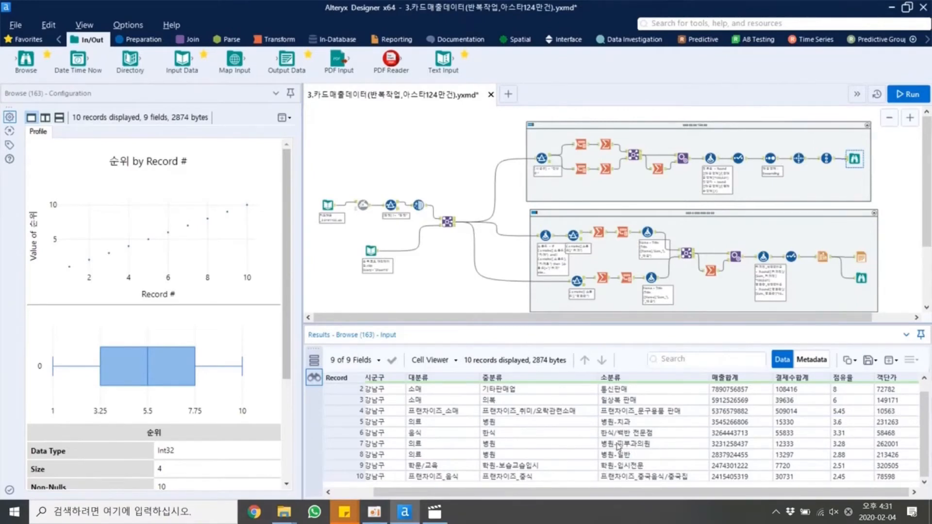
- Return to the first rows and columns of the upper Browse tool's sales ranking
scroll(738, 414, "up", 1)
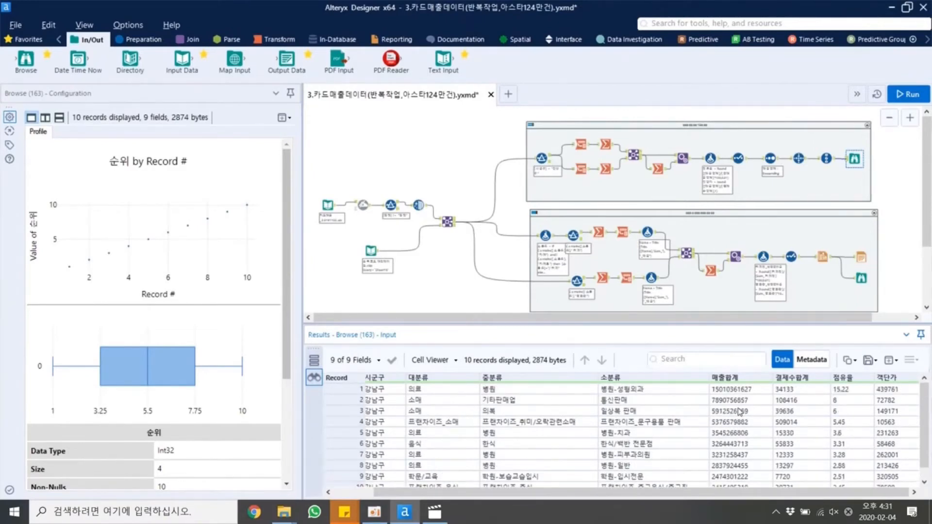
left_click_drag(636, 491, 560, 490)
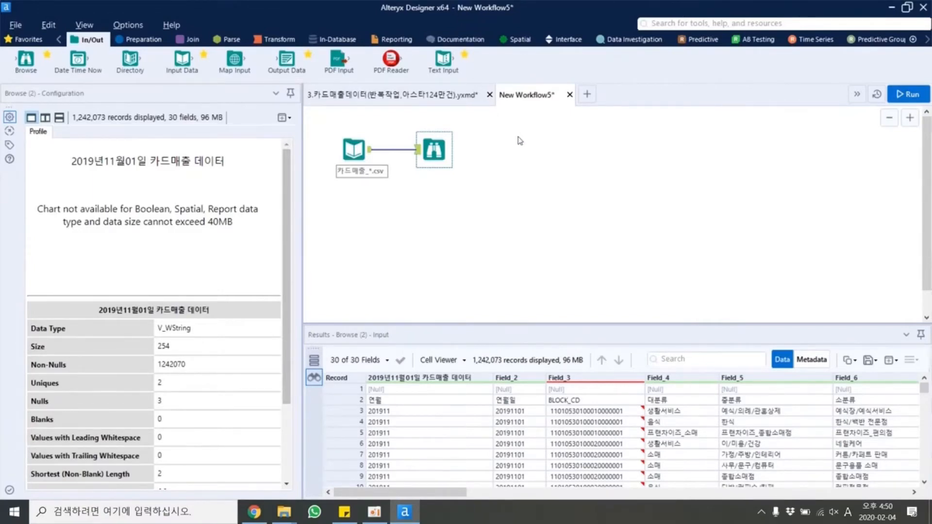
- In the new workflow, inspect the Input Data tool's wildcard path 카드매출_*.csv and the combined records in the Browse tool
left_click(338, 152)
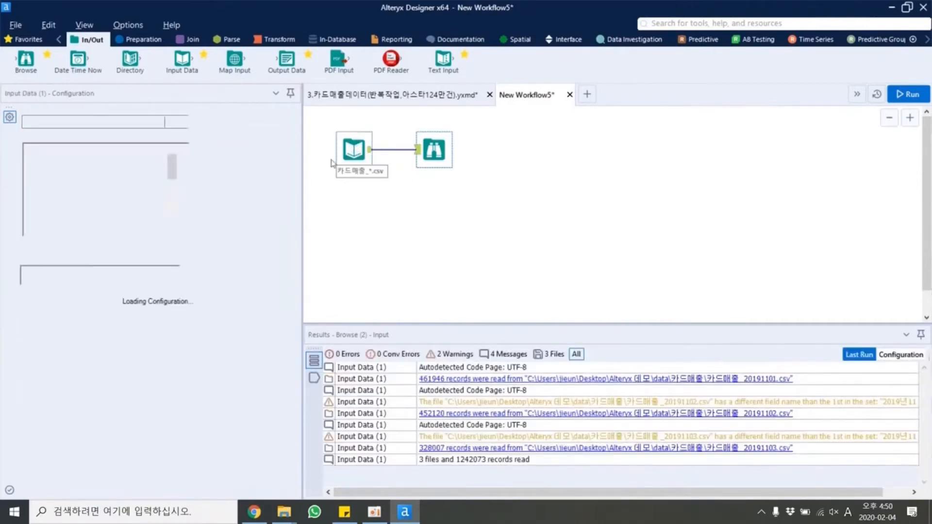
left_click_drag(303, 152, 307, 152)
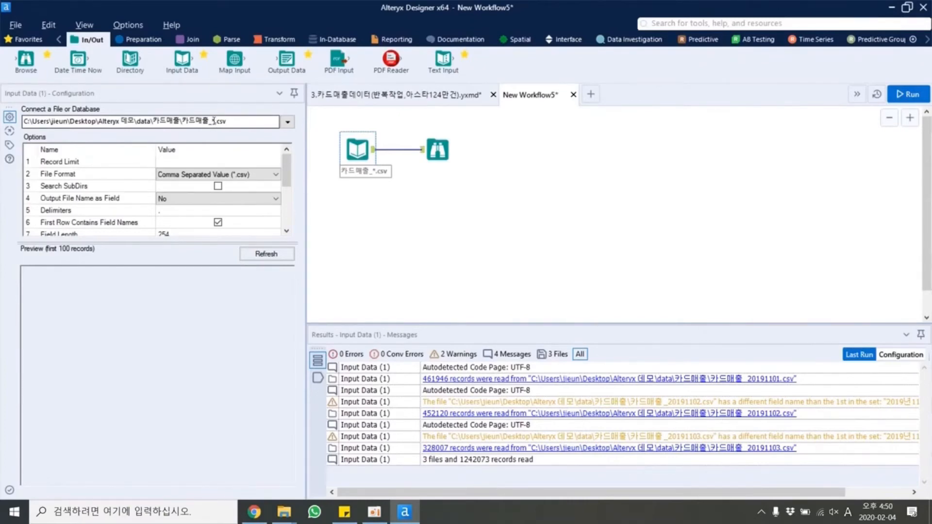
left_click(437, 149)
left_click(361, 154)
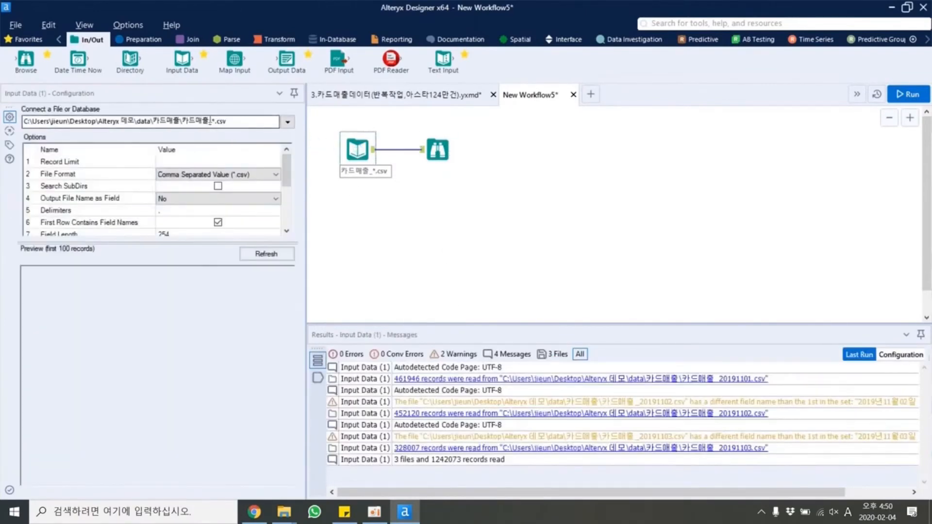
left_click_drag(210, 121, 215, 121)
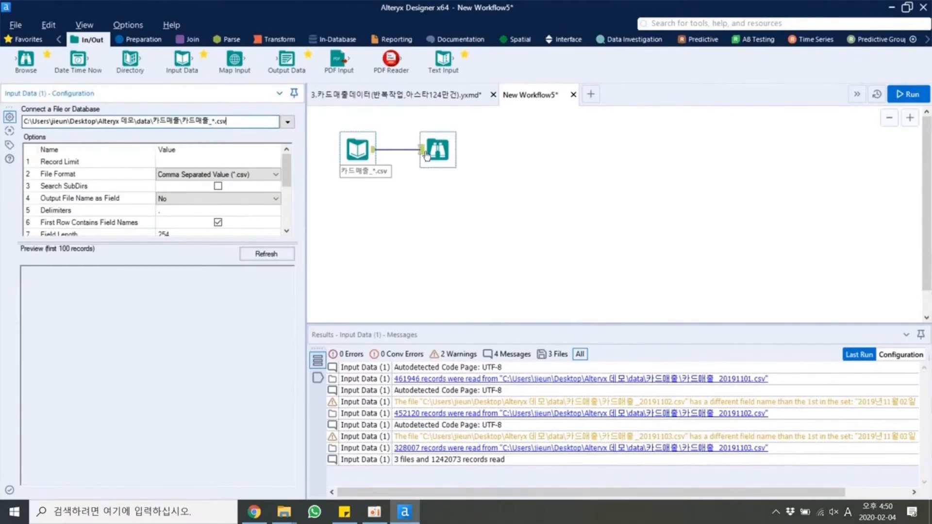
left_click(437, 150)
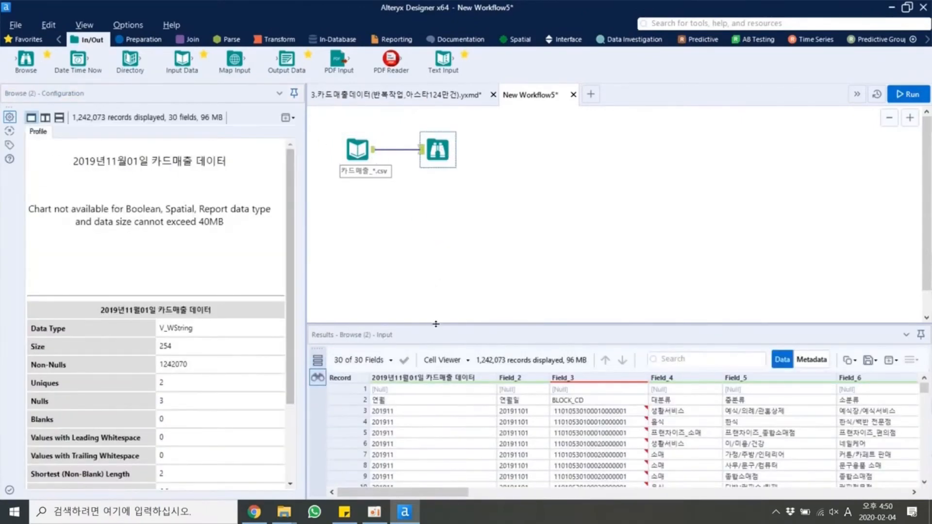
left_click_drag(436, 323, 435, 239)
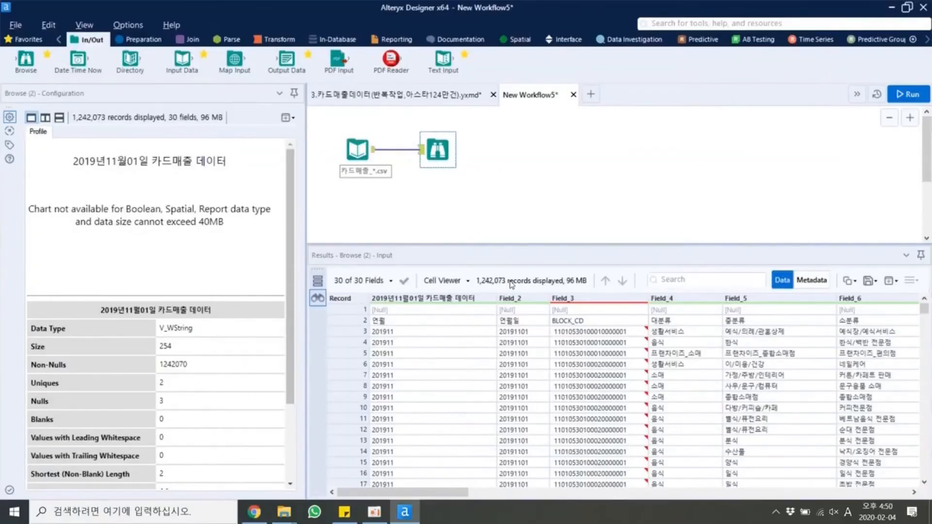
- Switch to the card sales workflow and check its upper Browse ranking and the first Input Data tool's 카드매출_*.csv path
left_click(430, 96)
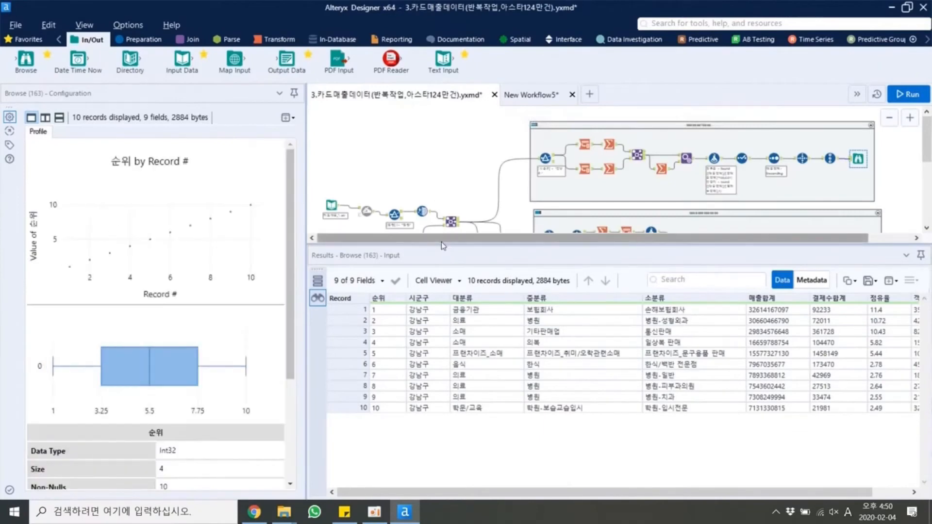
left_click_drag(441, 241, 429, 318)
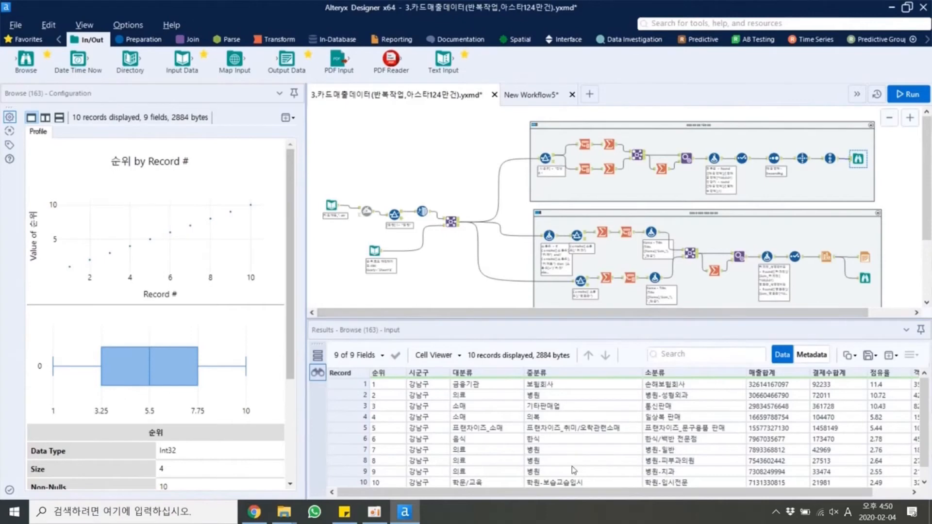
scroll(639, 433, "down", 1)
scroll(639, 433, "up", 1)
left_click(330, 206)
scroll(329, 204, "up", 3)
scroll(329, 205, "up", 1)
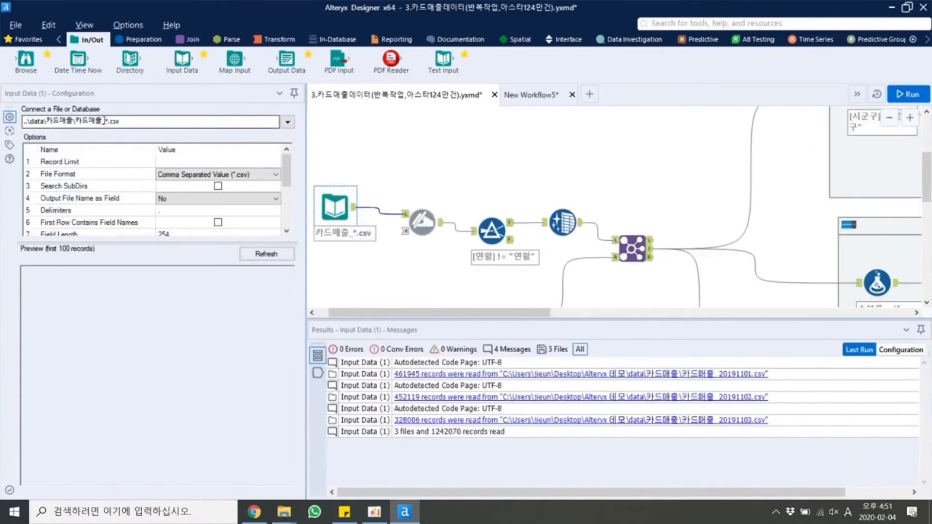
- View the CSV files in the Alteryx 데모 project's data\카드매출 folder in File Explorer, and return to Alteryx Designer
mouse_move(284, 512)
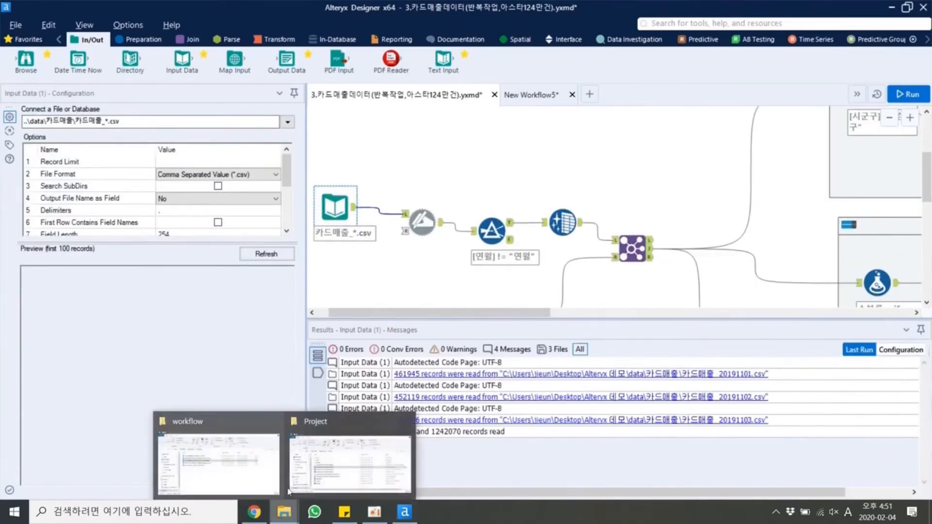
left_click(244, 461)
left_click(288, 161)
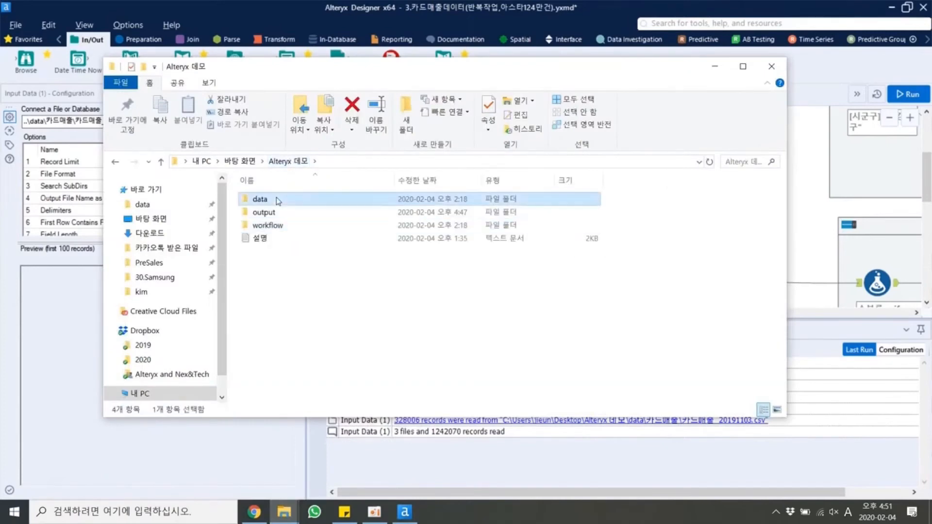
double_click(278, 201)
double_click(291, 210)
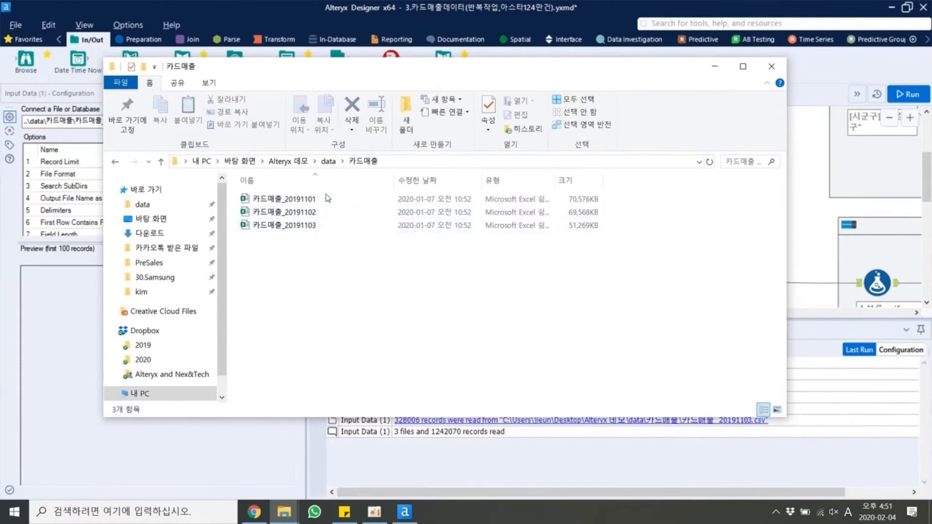
left_click(278, 10)
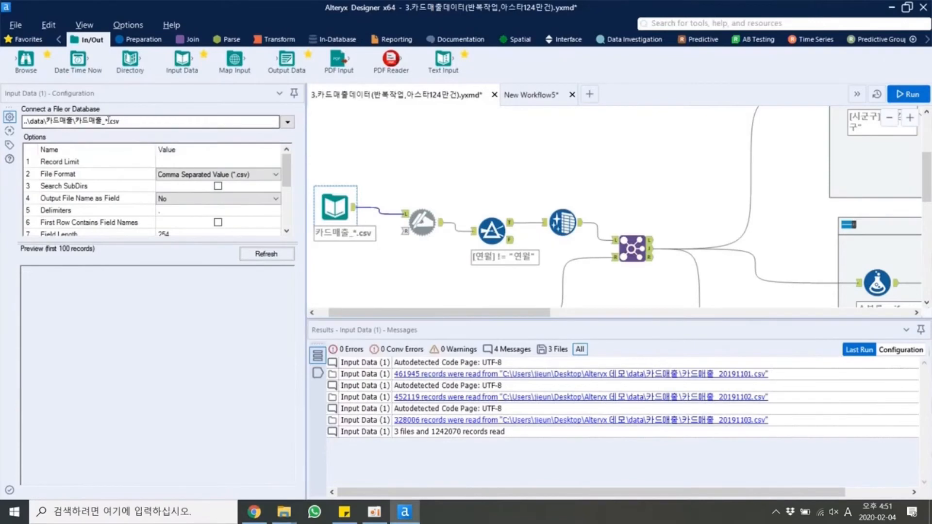
- Run the card sales workflow with the wildcard input 카드매출_*.csv
scroll(427, 185, "down", 3)
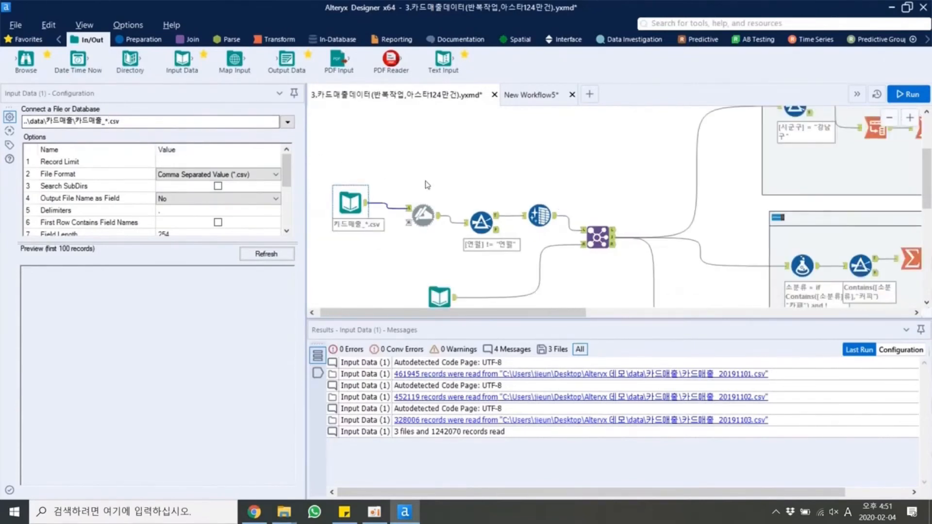
scroll(514, 270, "down", 2)
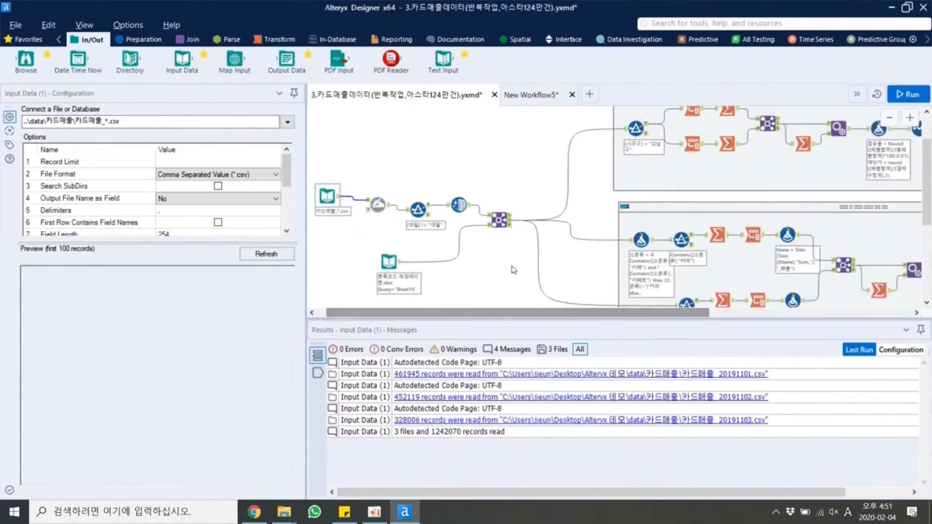
left_click_drag(529, 317, 640, 316)
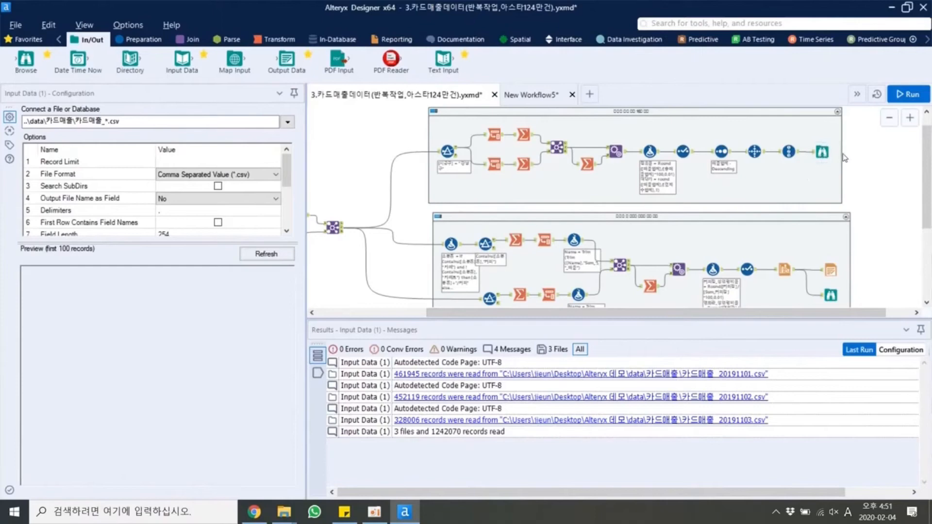
left_click(907, 94)
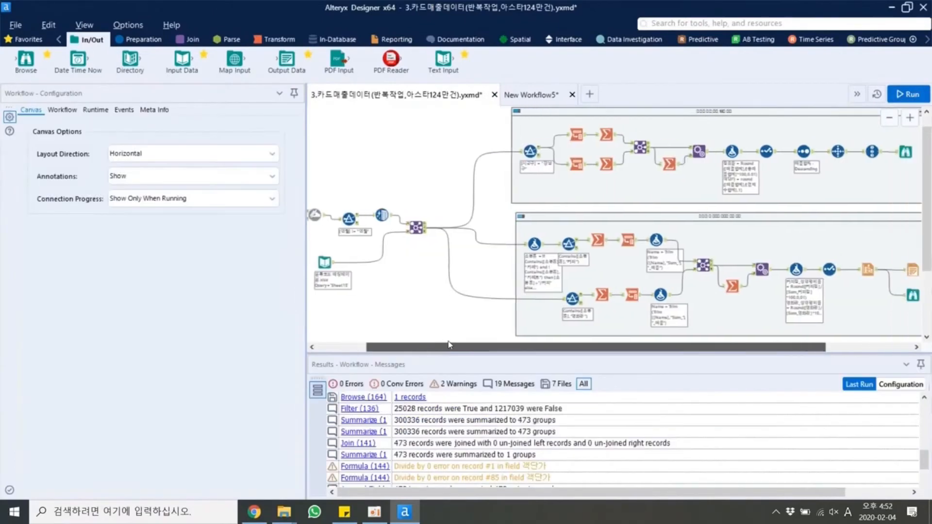
- Examine the combined-file sales ranking in the upper container's Browse tool, and review the workflow from input to output
left_click_drag(448, 344, 486, 344)
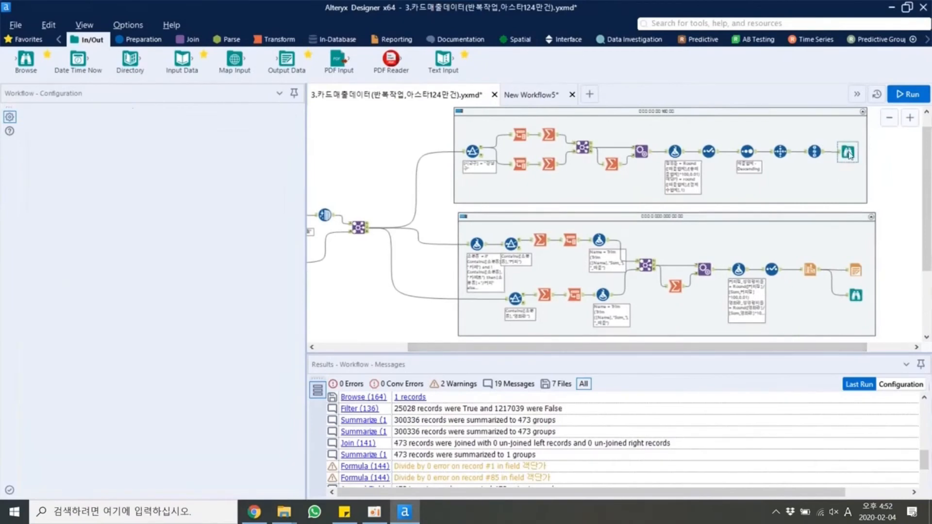
left_click(848, 152)
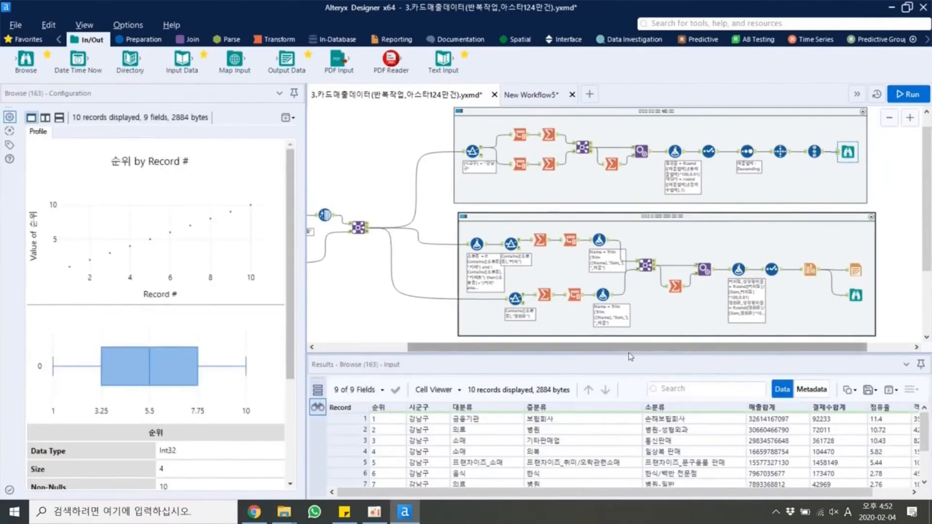
left_click_drag(626, 356, 603, 278)
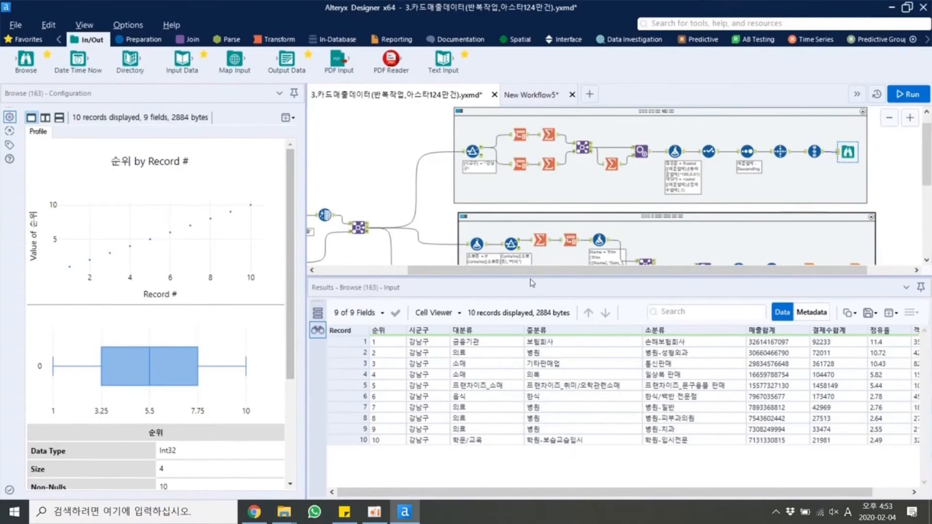
left_click_drag(532, 282, 419, 307)
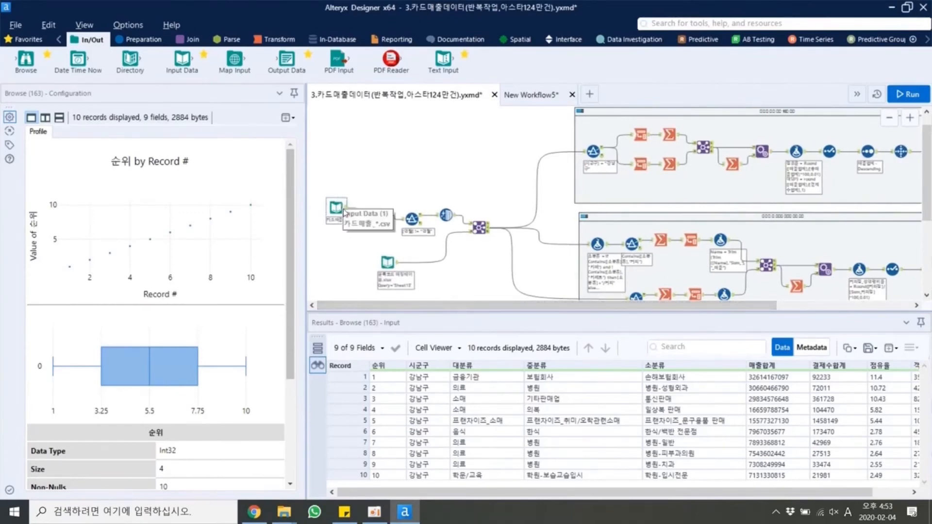
left_click_drag(405, 306, 537, 311)
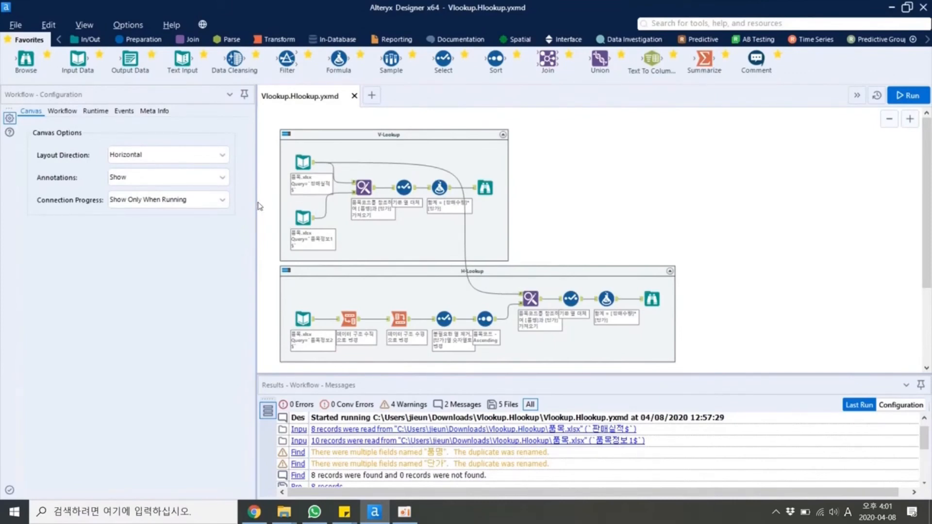
- Inspect the V-Lookup container's two Input Data tools, which read the 판매실적 and 품목정보1 sheets of 품목.xlsx
left_click_drag(256, 188, 285, 190)
left_click(331, 164)
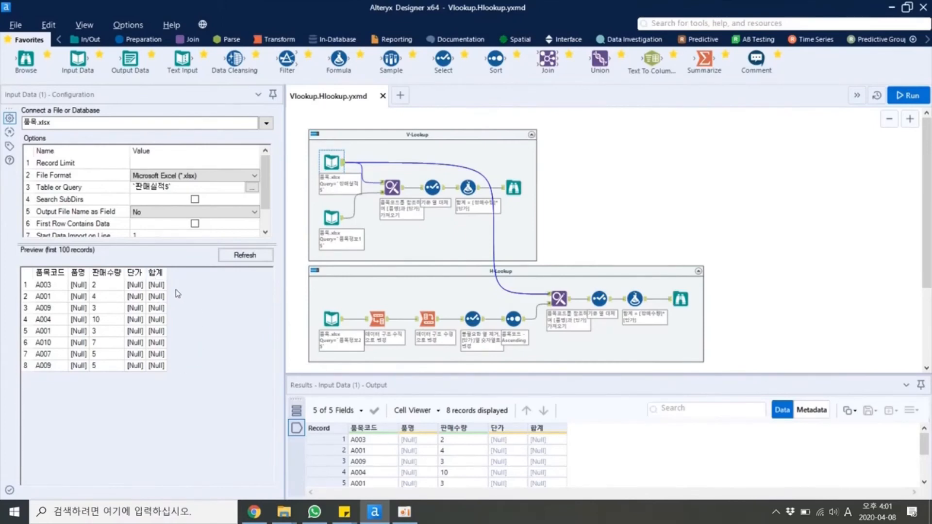
left_click(329, 221)
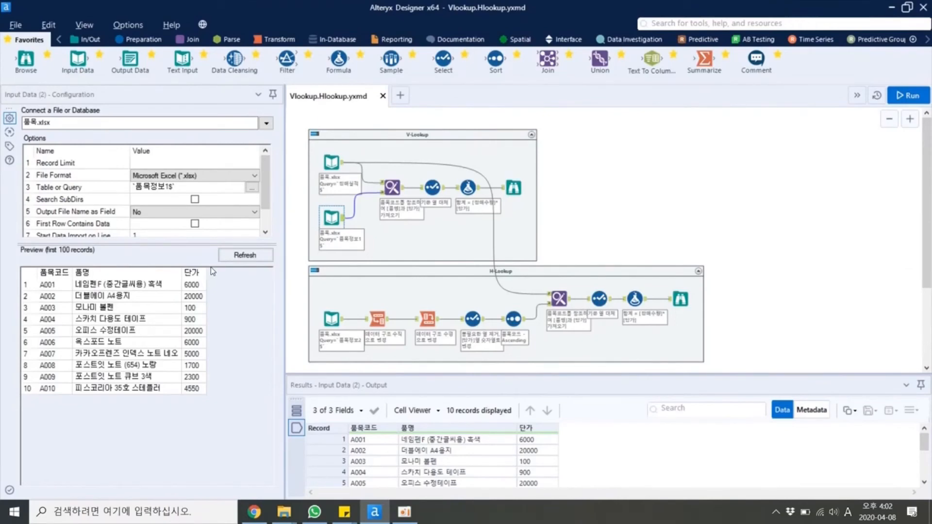
- Review the V-Lookup Find Replace tool's 품목코드 matching fields and its appended 품명 and 단가 fields
left_click(392, 186)
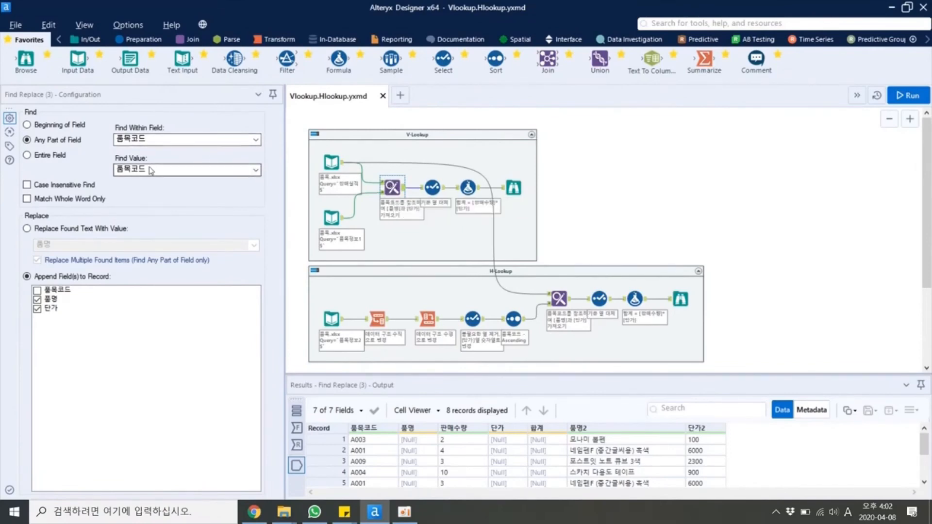
left_click(256, 139)
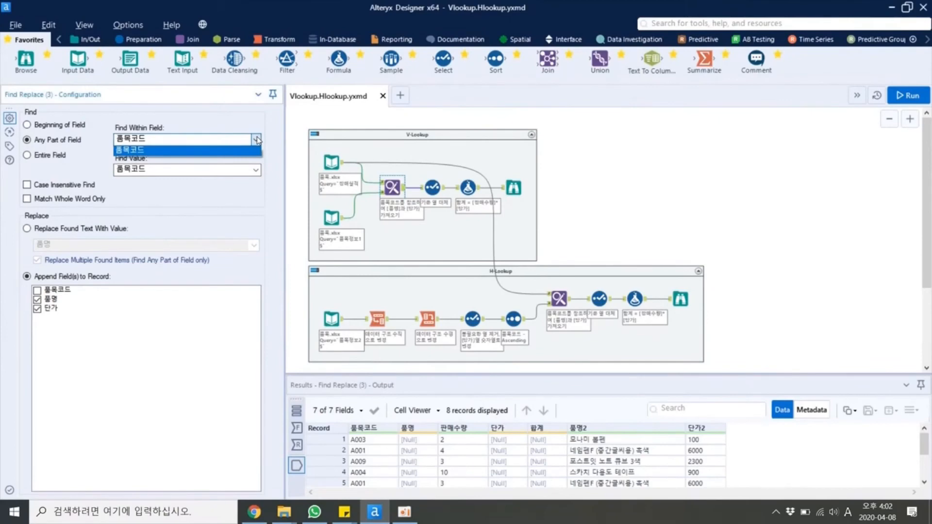
left_click(256, 140)
left_click(256, 170)
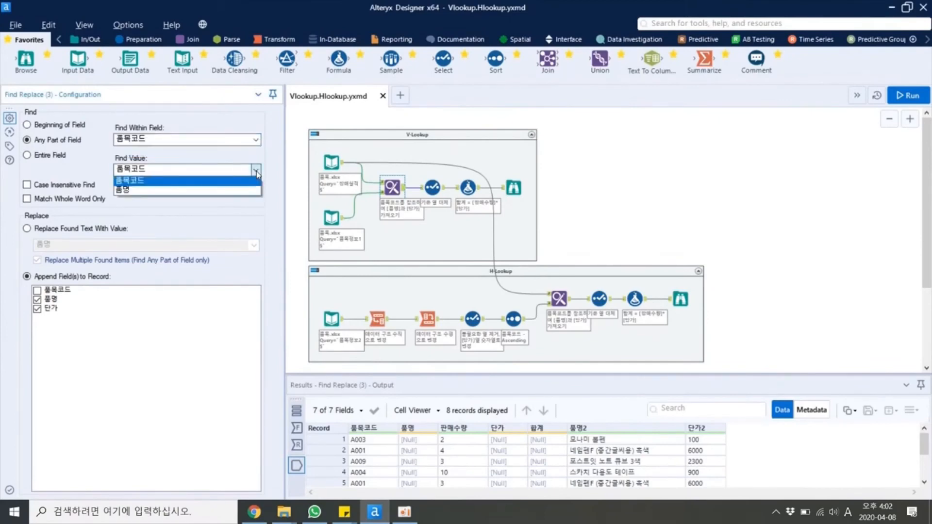
left_click(256, 171)
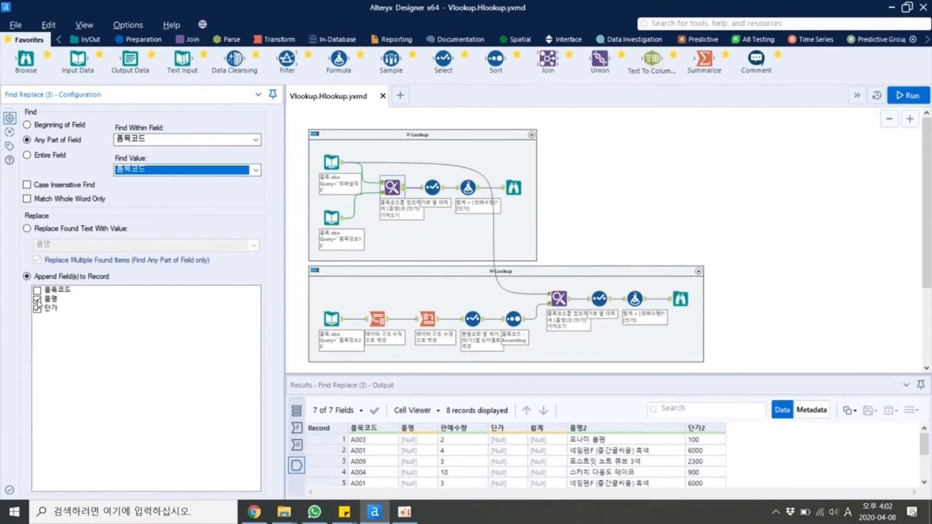
left_click(38, 300)
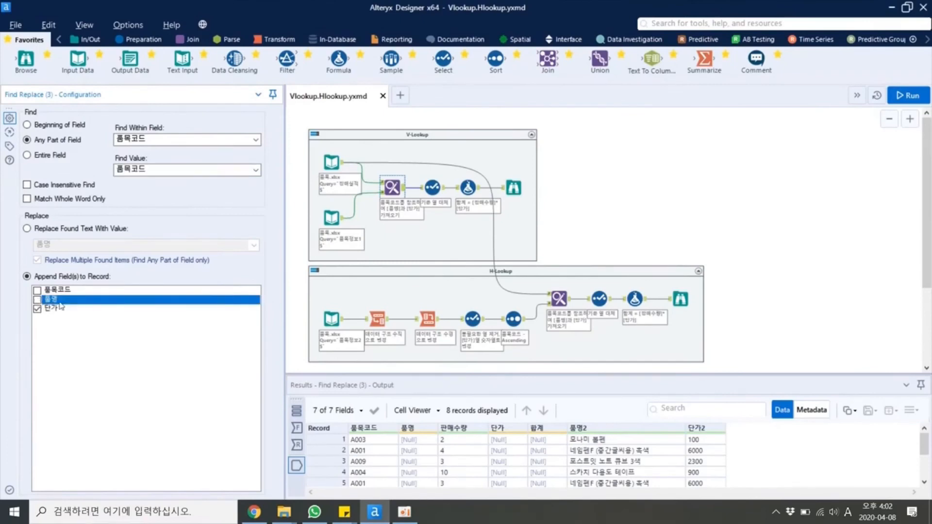
left_click(38, 300)
- Examine the V-Lookup Find Replace output, comparing the original 품명 and 단가 columns with the appended ones
left_click_drag(496, 374, 497, 294)
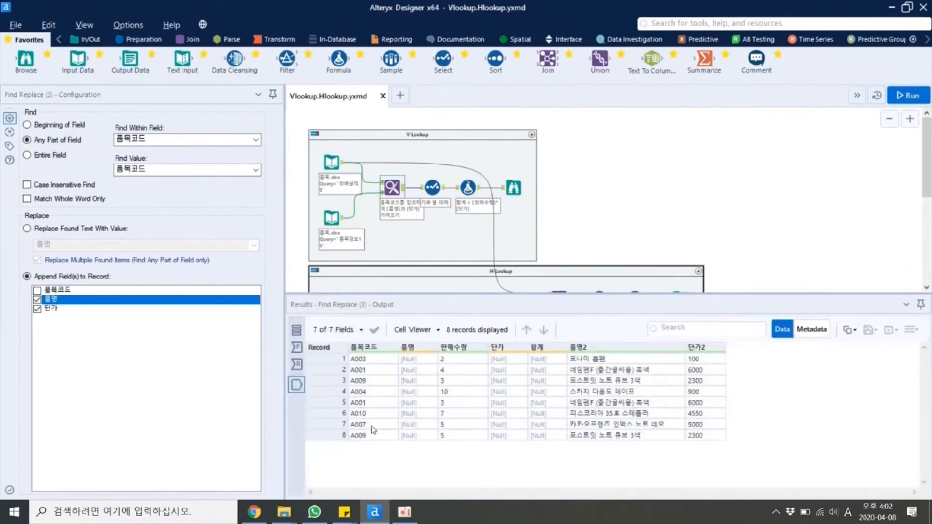
mouse_move(416, 357)
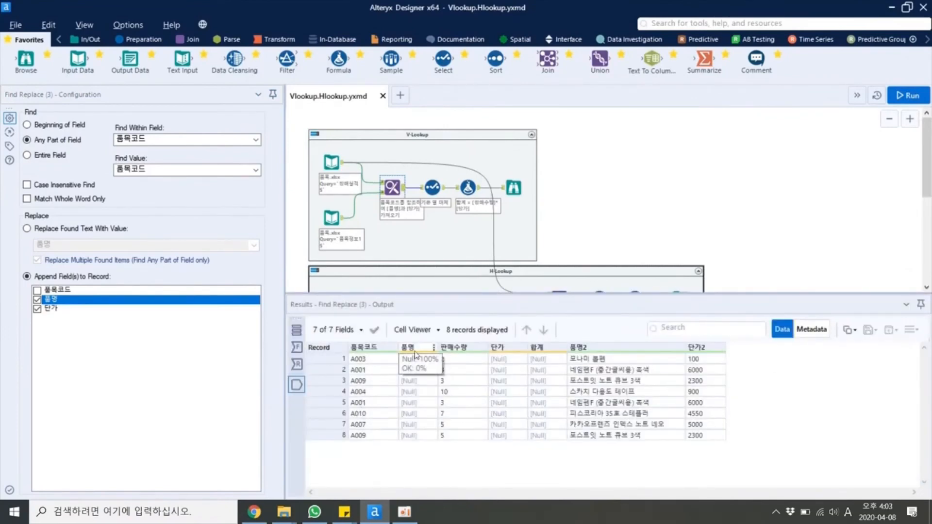
mouse_move(504, 352)
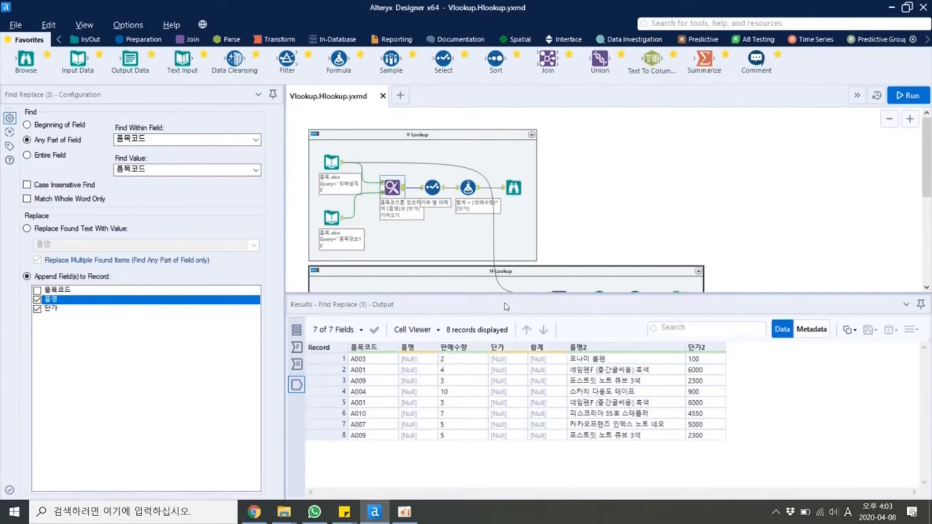
left_click_drag(470, 294, 527, 338)
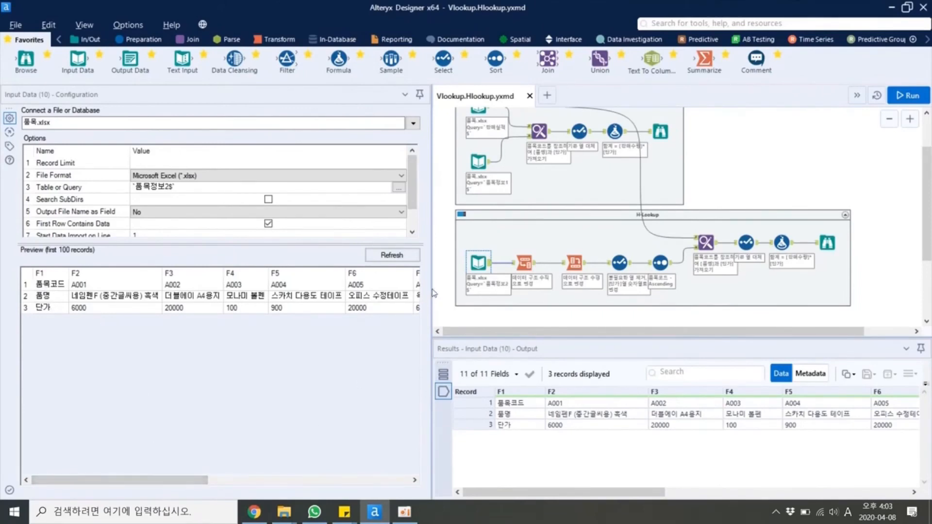
- Trace how the H-Lookup container restructures the 품목정보2 sheet through its Input Data, Transpose and Cross Tab outputs
left_click_drag(426, 288, 288, 280)
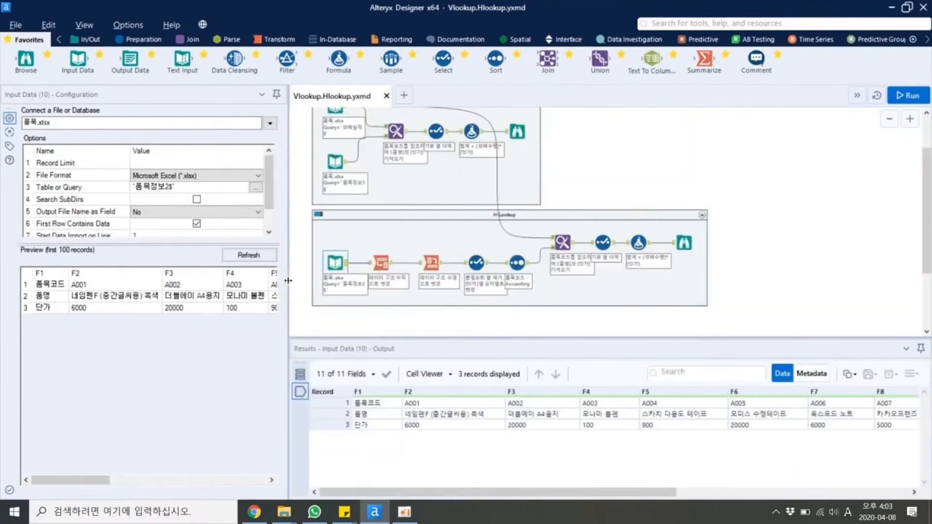
left_click(386, 257)
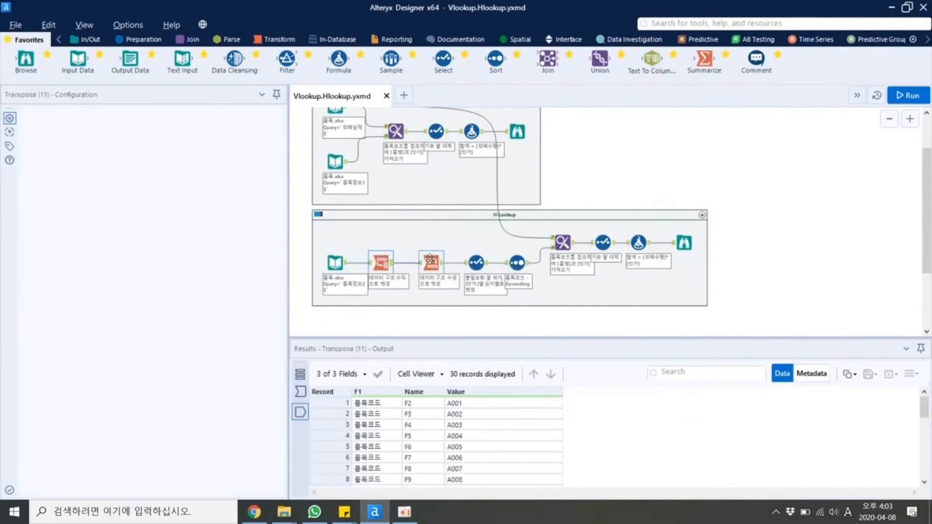
left_click(429, 258)
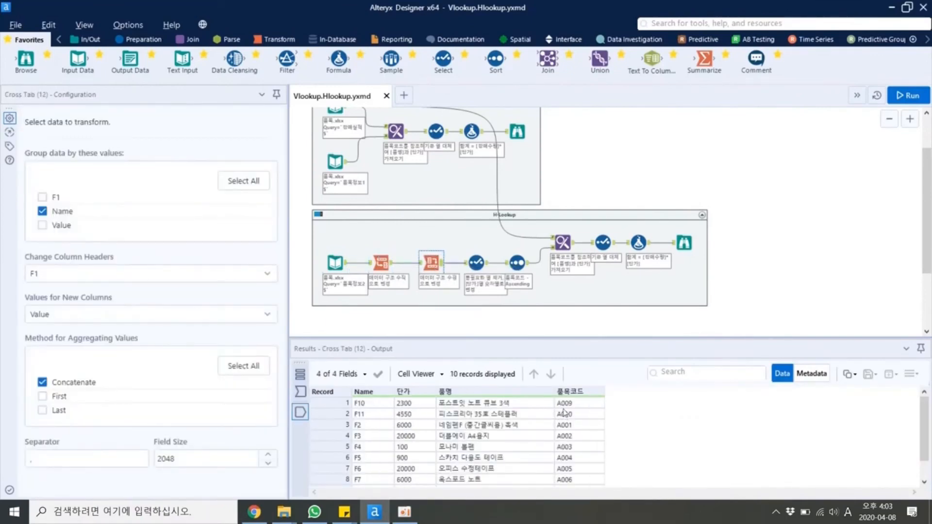
scroll(473, 439, "down", 1)
scroll(473, 439, "up", 1)
- Check the H-Lookup Find Replace tool's 품목코드 matching, appended fields and output records
left_click(563, 241)
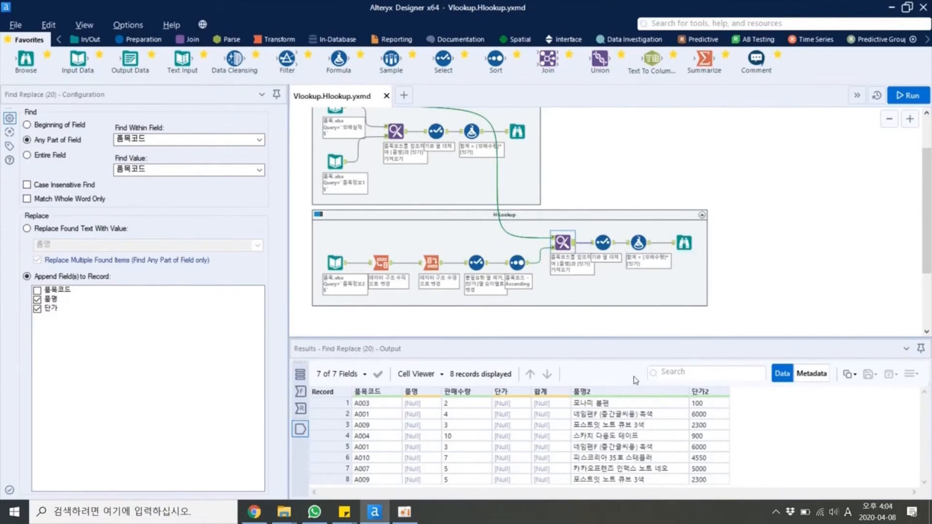
scroll(625, 302, "up", 1)
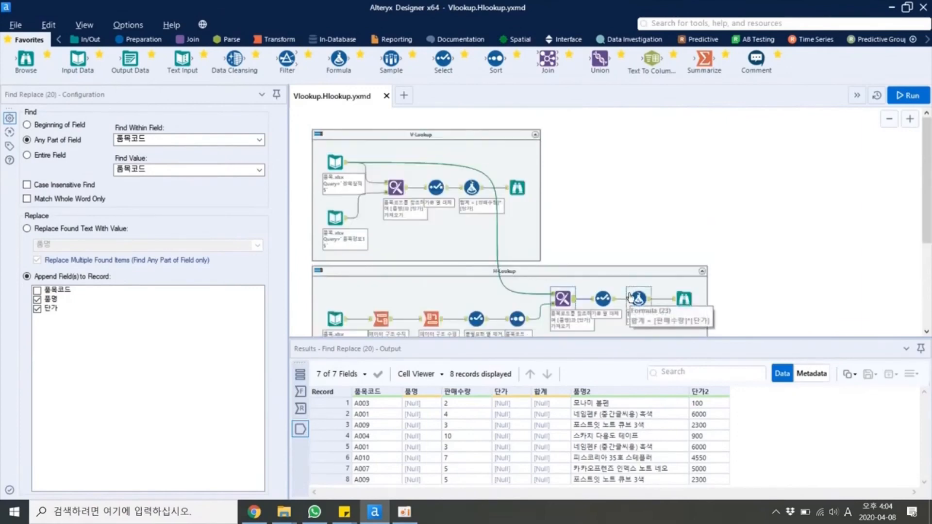